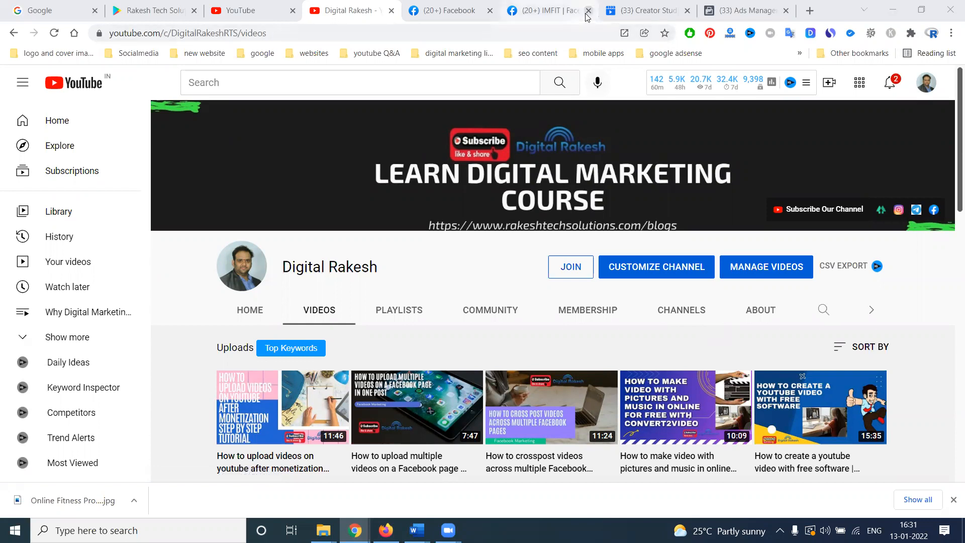
Step: Close the IMFIT Facebook and Creator Studio tabs, and bring up the app's Google Play page and a blank tab
click(588, 11)
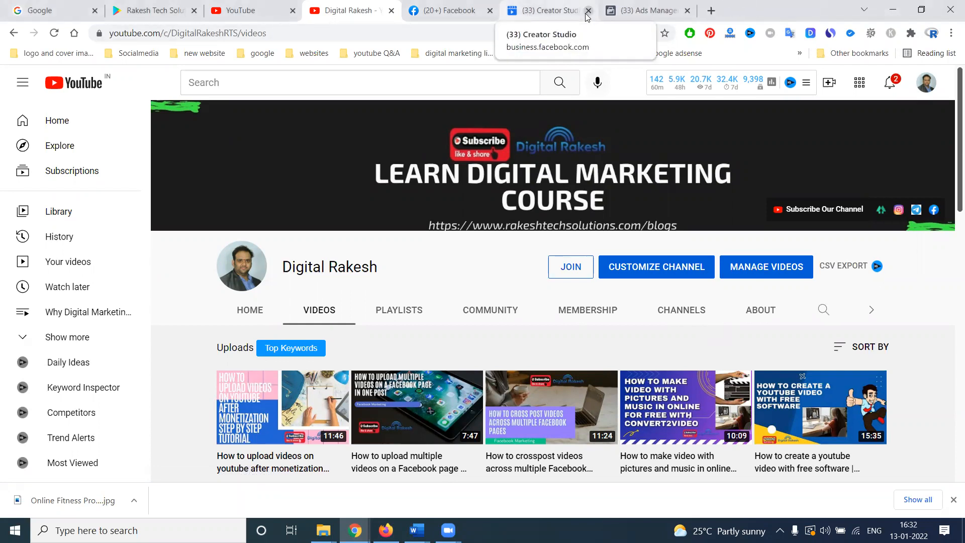
click(588, 11)
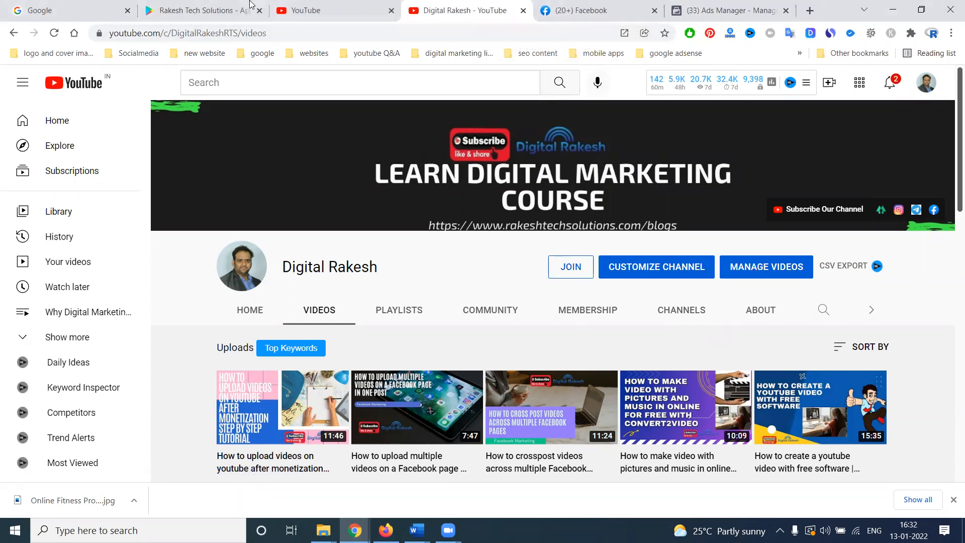
click(224, 6)
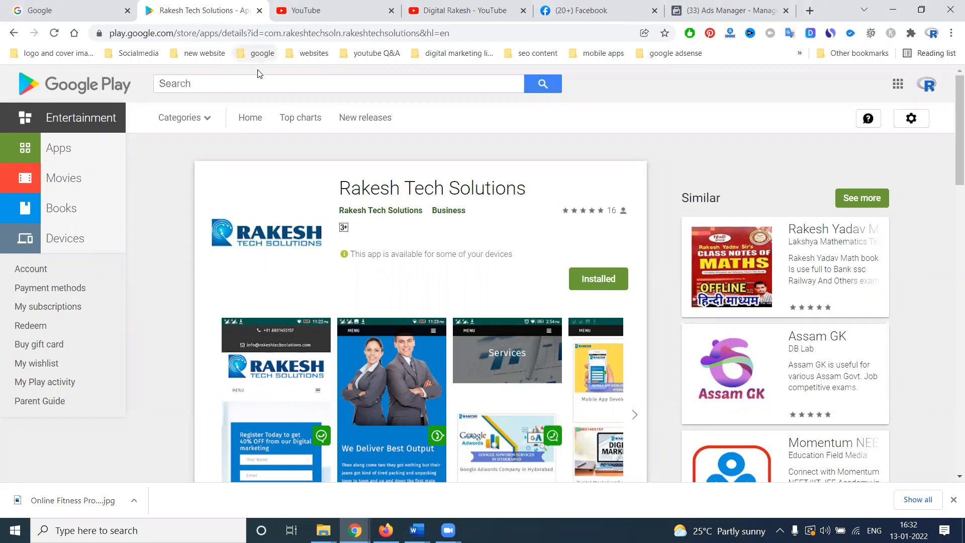
click(811, 10)
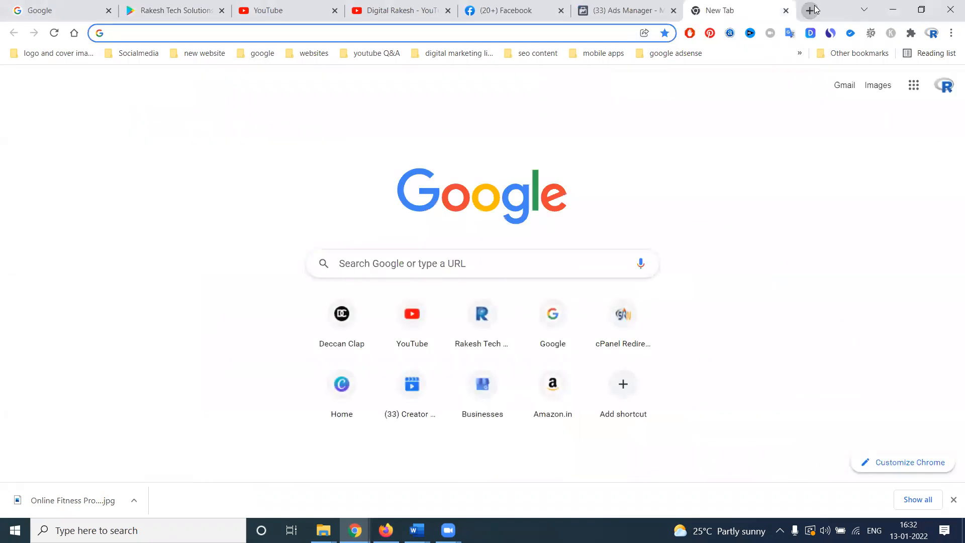
Step: Switch to Ads Manager and create a new App Installs campaign of the manually managed App ads type
click(645, 5)
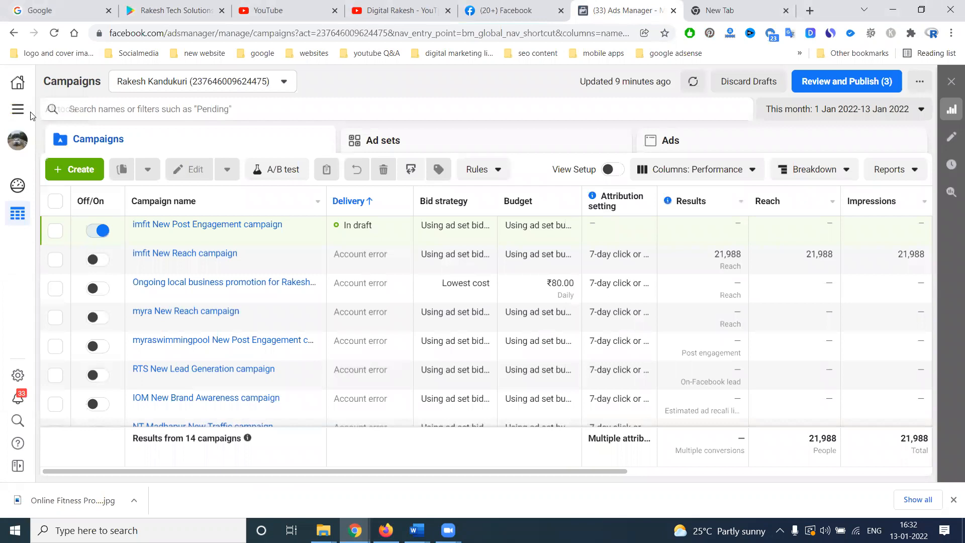
click(63, 170)
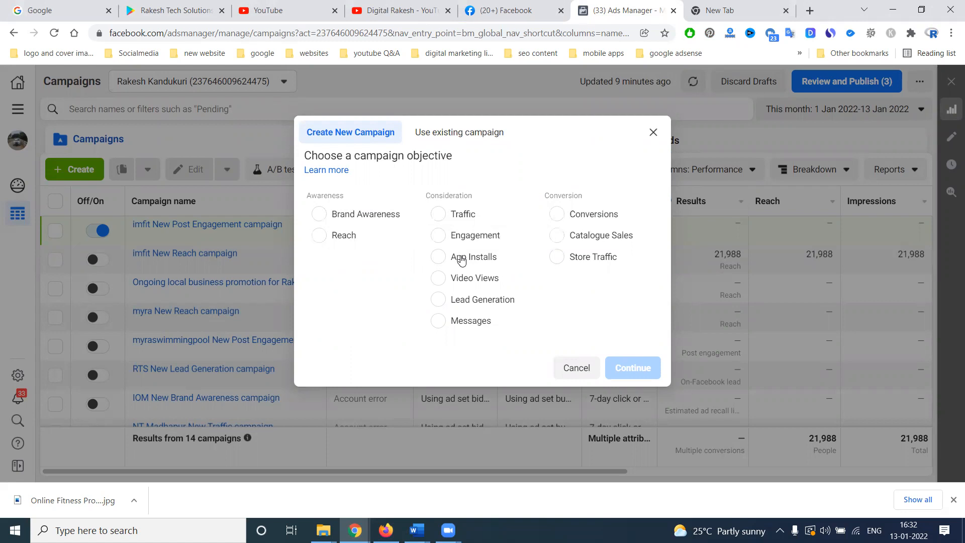
click(489, 256)
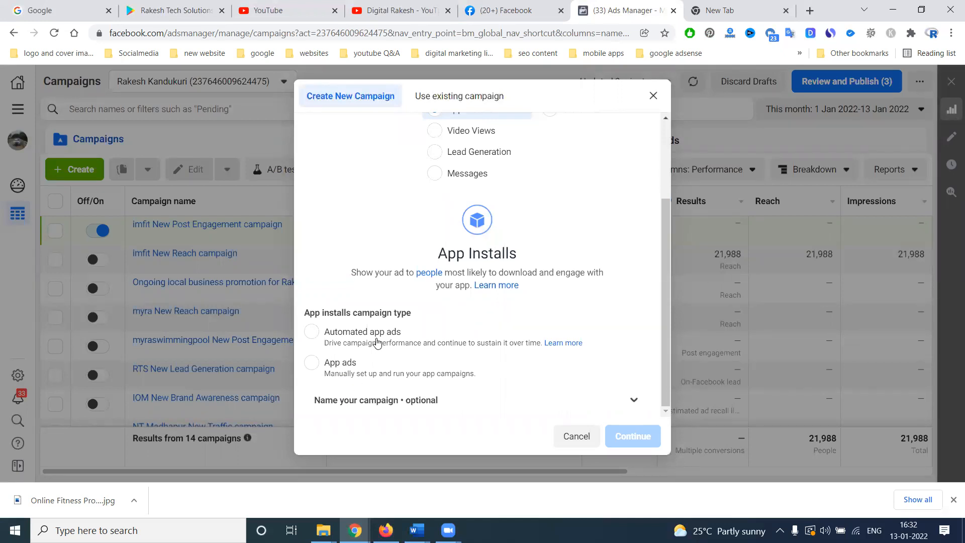
click(338, 362)
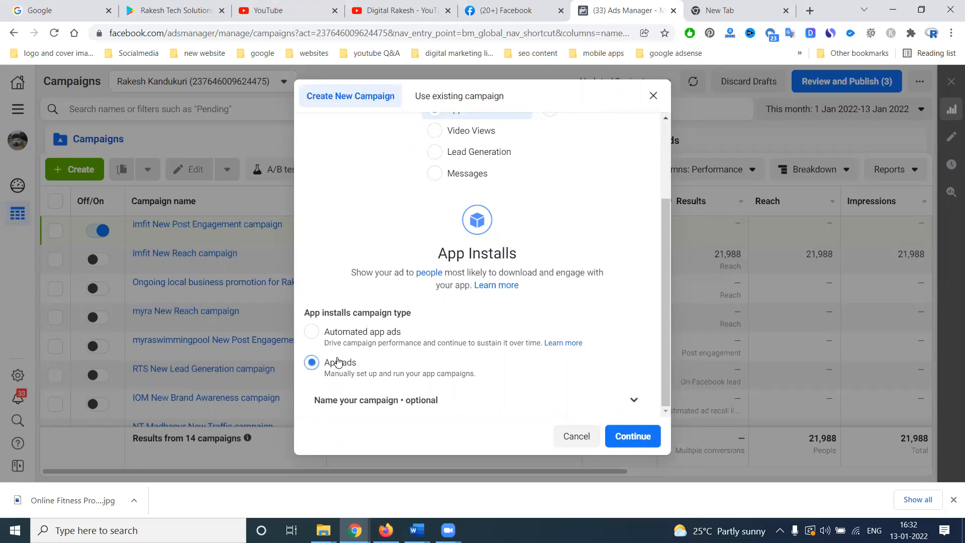
click(623, 434)
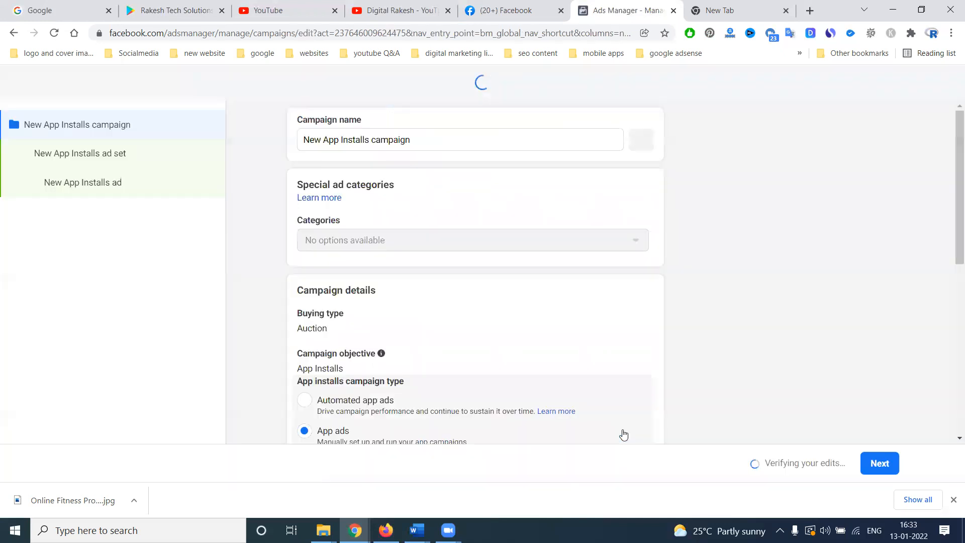
Step: Prefix the campaign name with "rts" and load rakeshtechsolutions.com in the blank browser tab
click(305, 142)
text(Its)
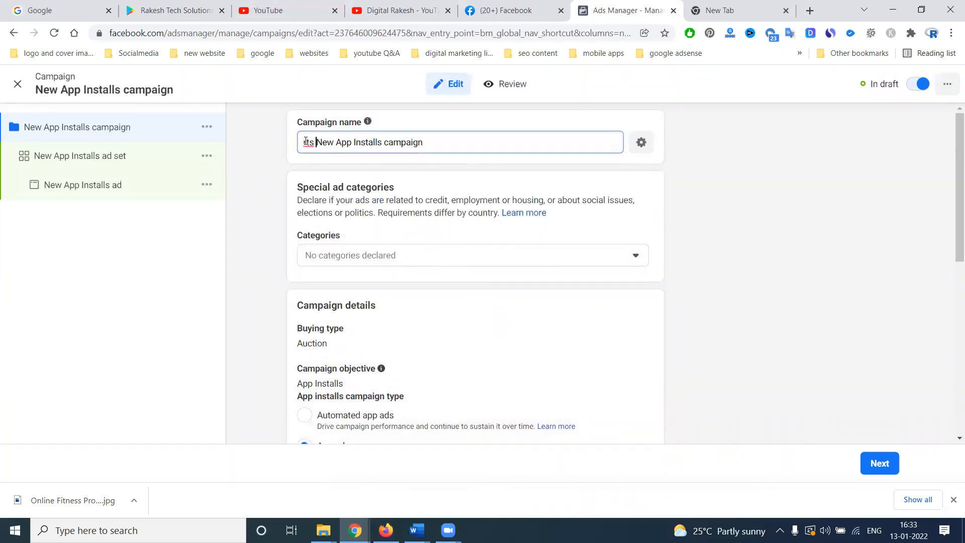
click(744, 12)
text(r)
key(Return)
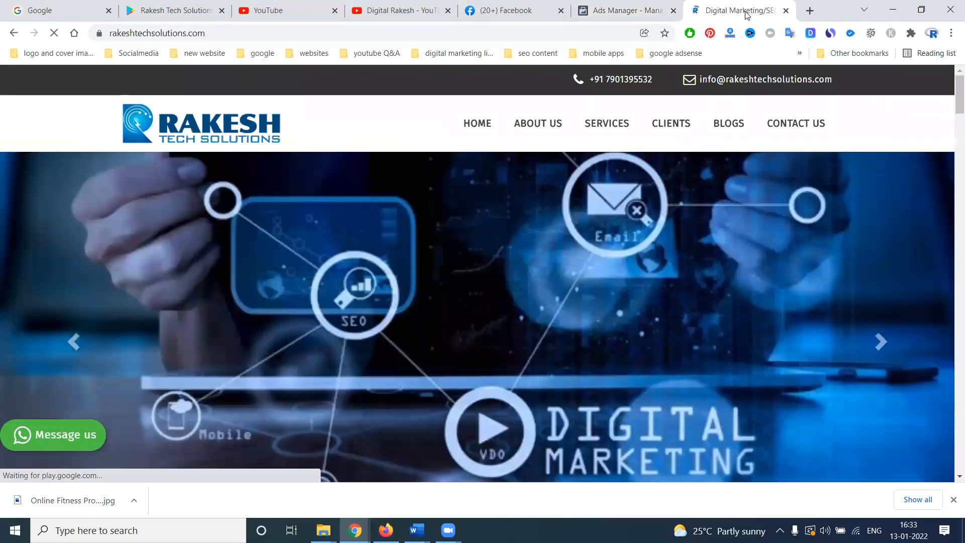
click(609, 13)
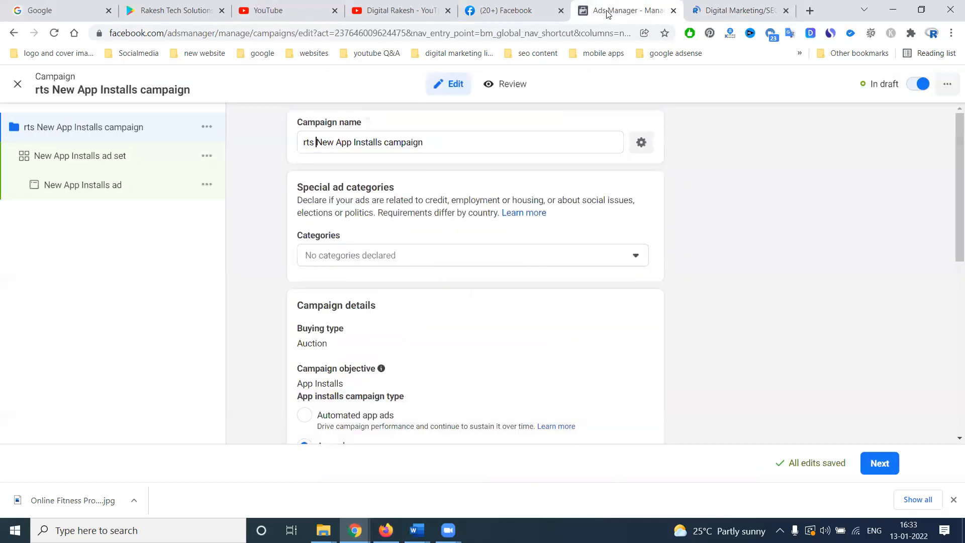
Step: Proceed from the campaign settings to the ad set and prefix the ad set name with "rts"
scroll(389, 209, down, 3)
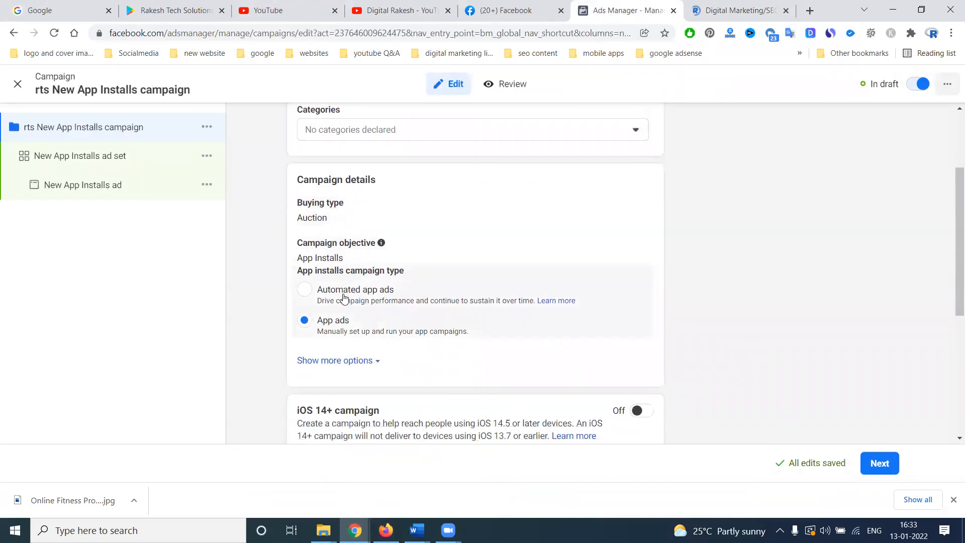
scroll(336, 314, down, 5)
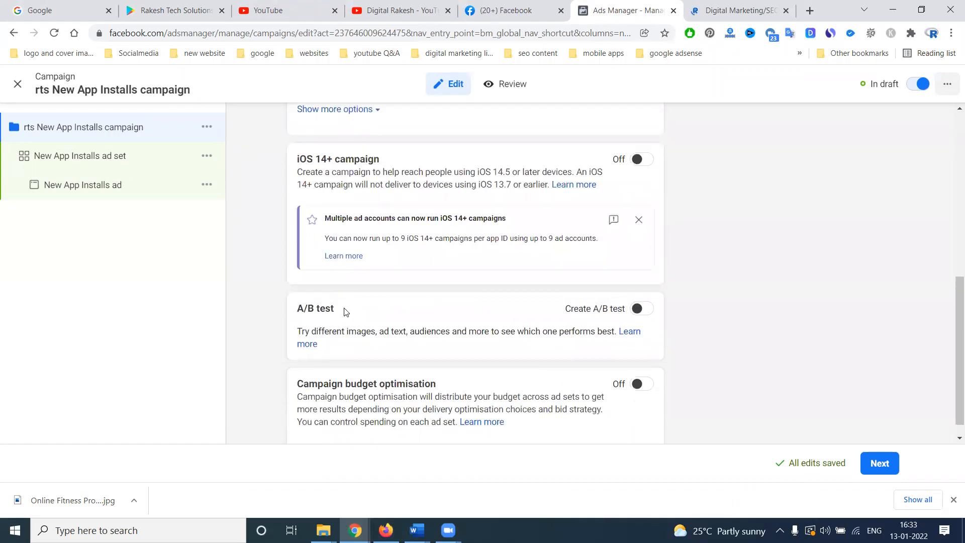
scroll(442, 330, down, 1)
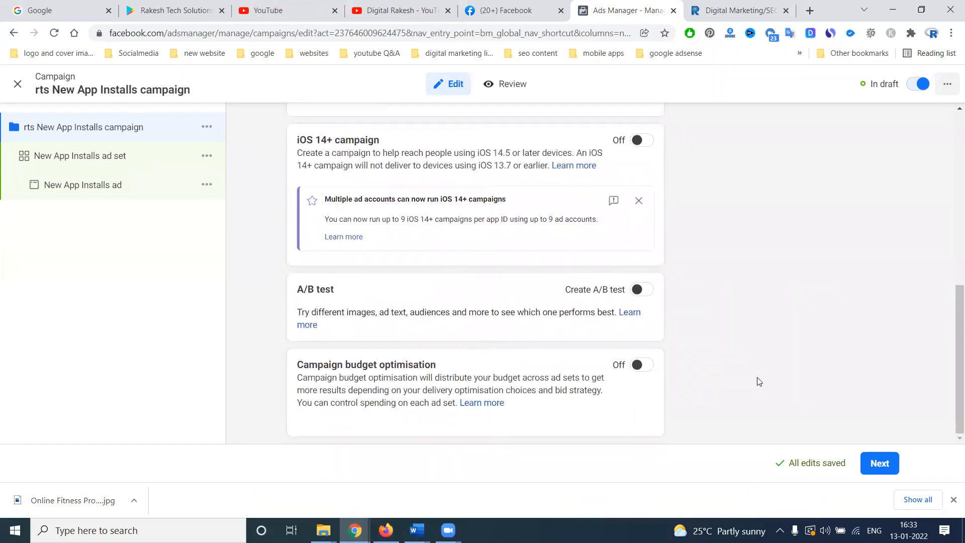
click(873, 467)
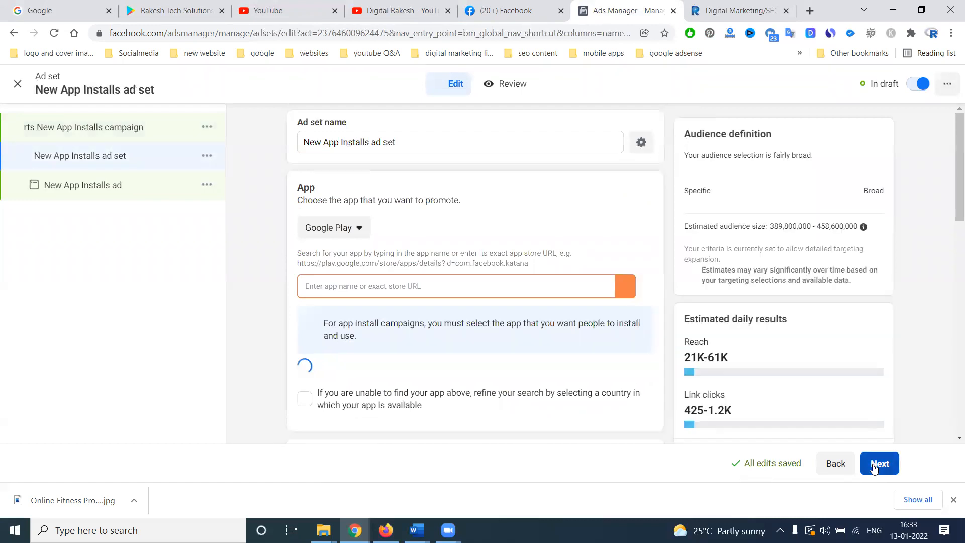
click(304, 142)
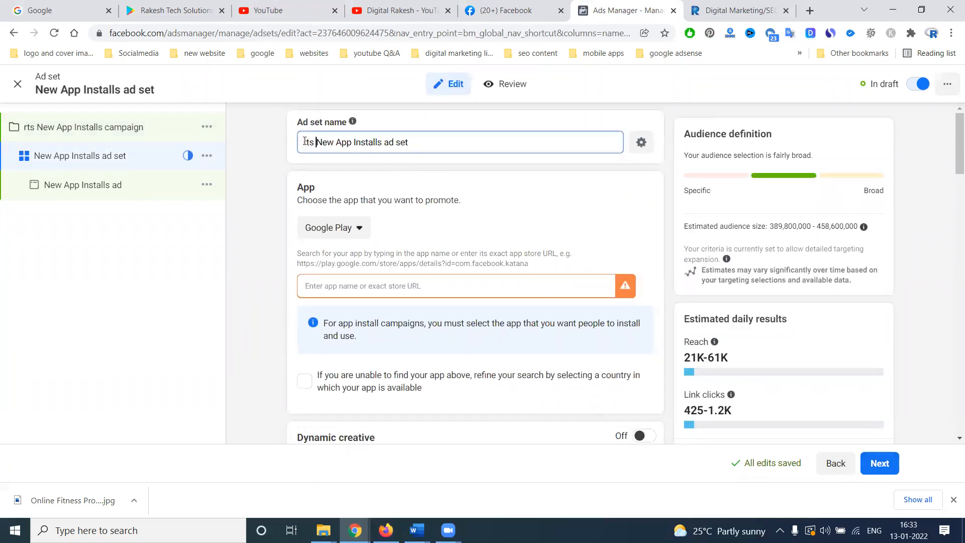
Step: Copy the app's Google Play URL, look it up in the ad set's app search and select Rakesh Tech Solutions
click(170, 11)
click(171, 33)
key(ctrl+c)
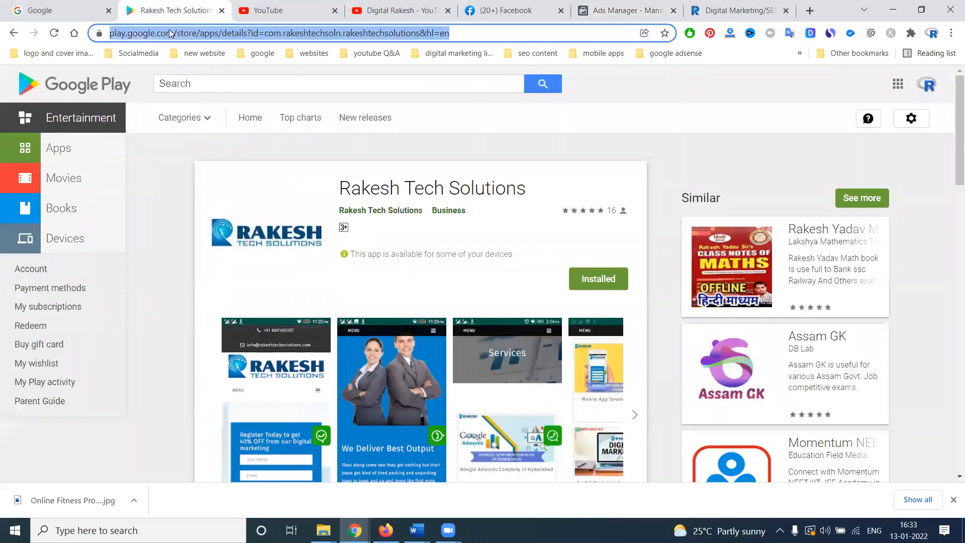
click(624, 10)
click(371, 283)
key(ctrl+v)
click(272, 262)
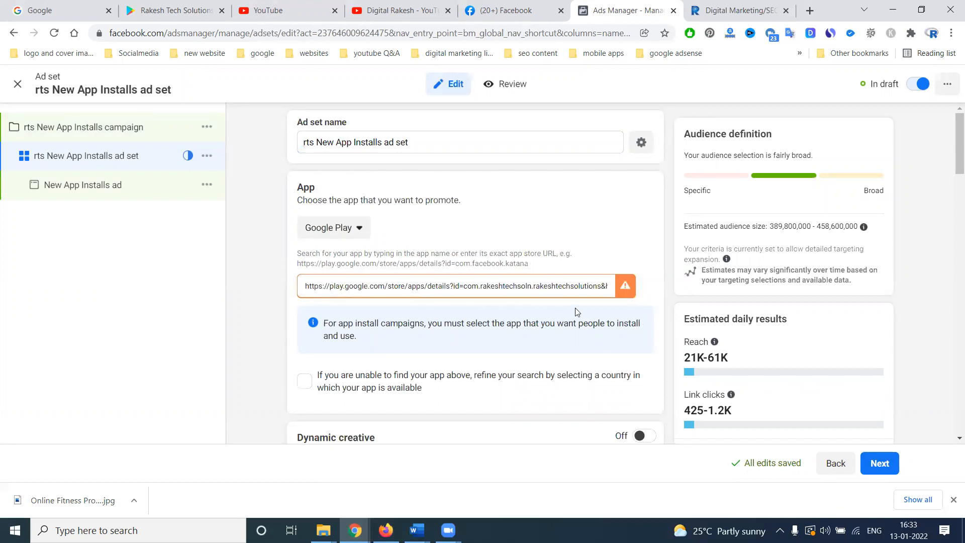
drag(593, 286, 622, 286)
click(593, 285)
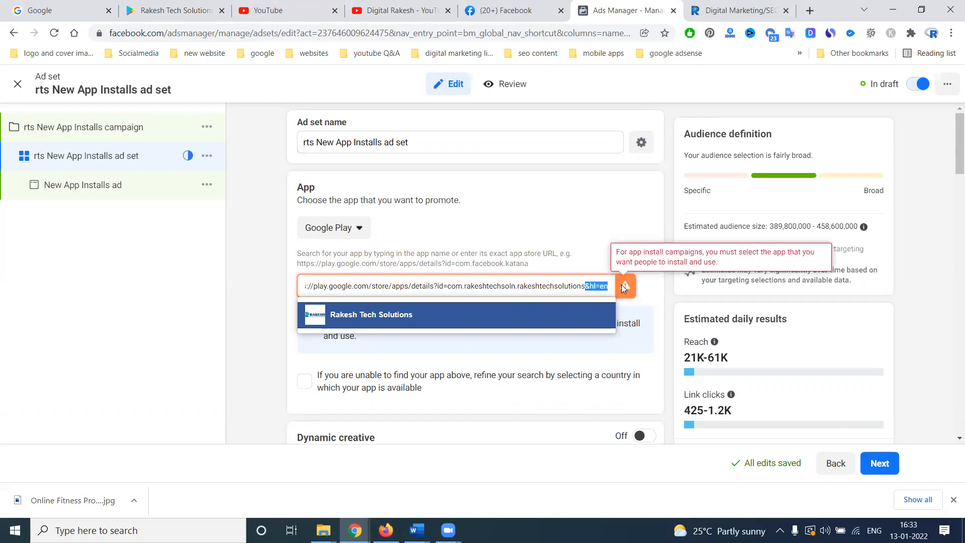
click(450, 320)
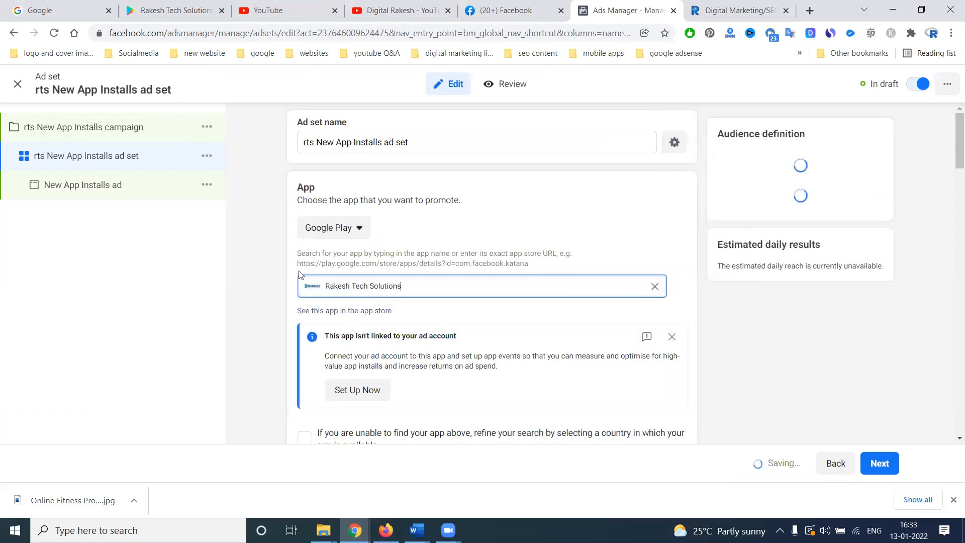
click(268, 251)
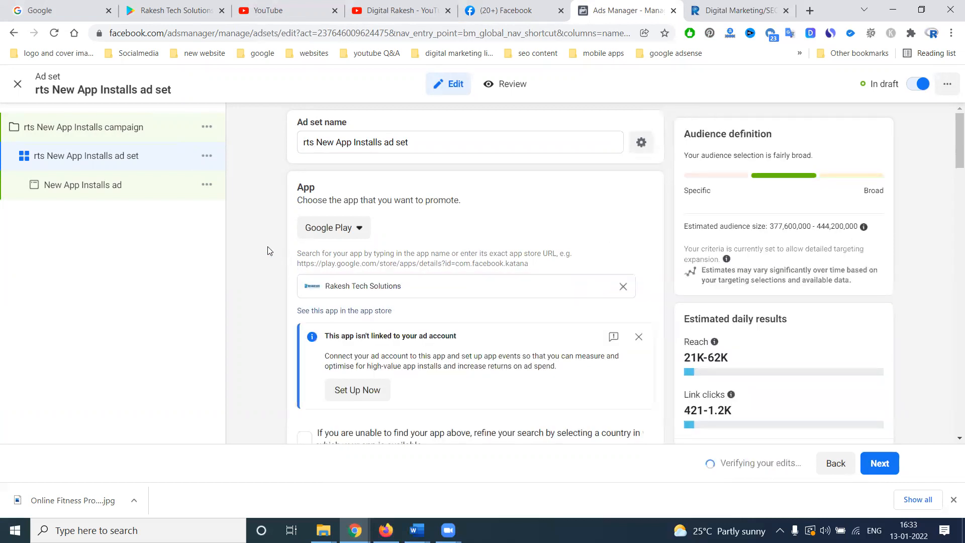
Step: Clear the chosen app and select Rakesh Tech Solutions again by searching for "rakesh tech solutions"
click(623, 286)
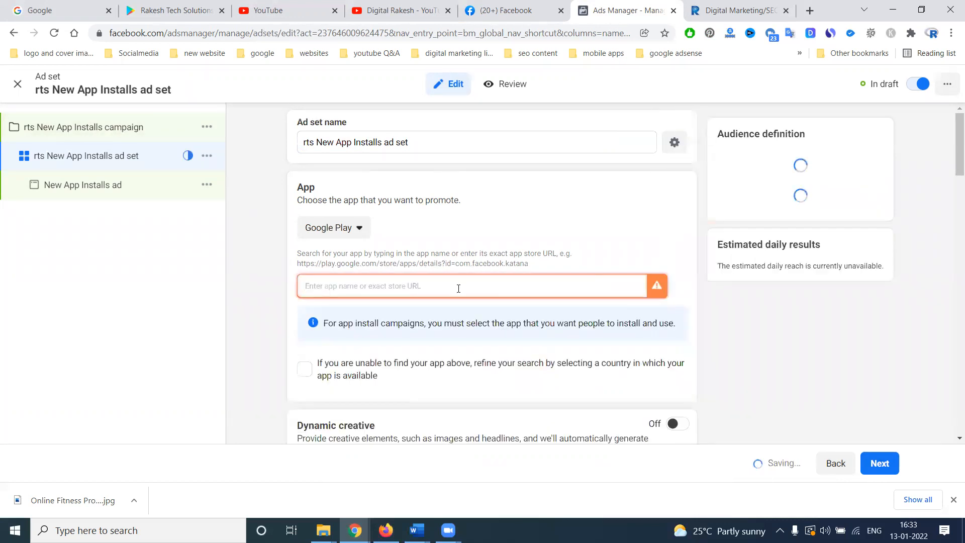
text(rakesh tech solutions)
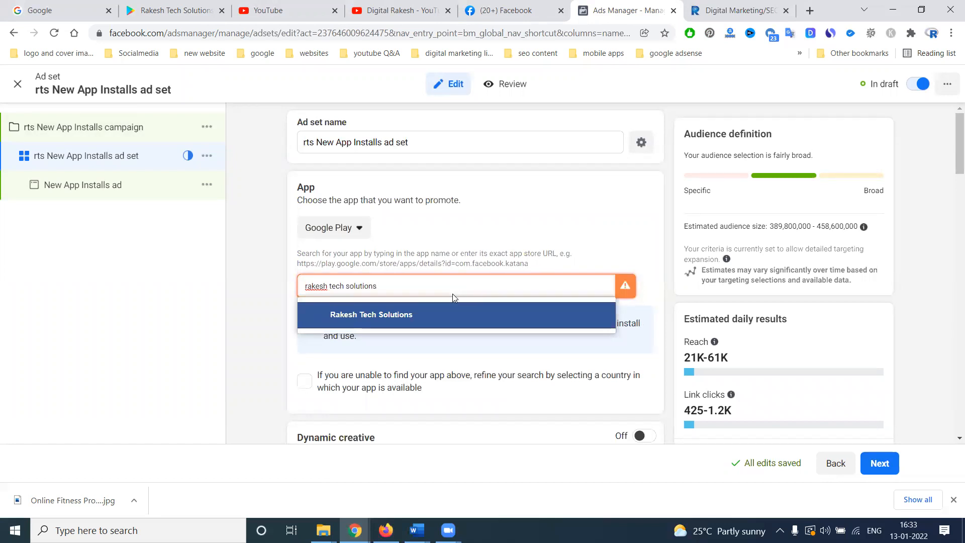
click(431, 313)
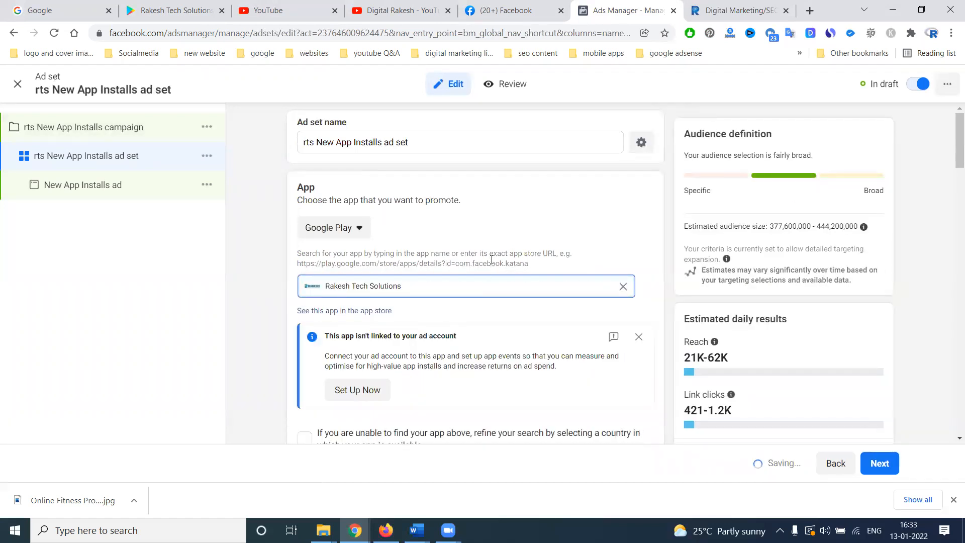
Step: Set the ad set's daily budget to ₹75
scroll(492, 260, down, 2)
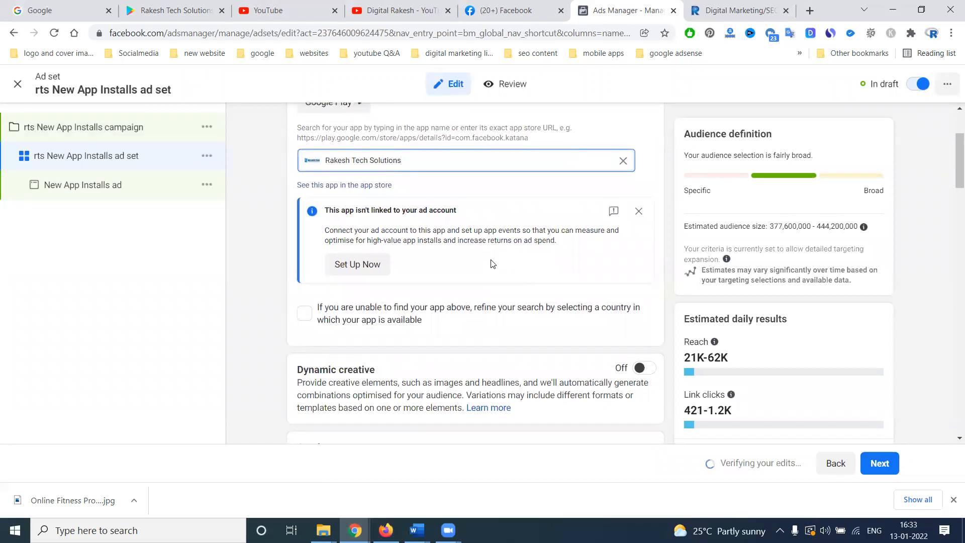
scroll(492, 262, down, 7)
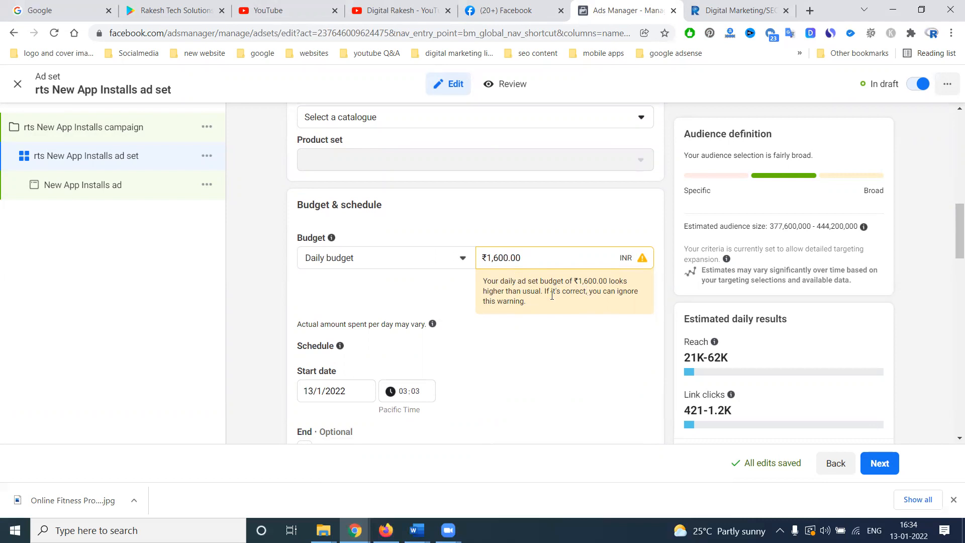
triple_click(515, 259)
key(BackSpace)
text(75)
click(548, 225)
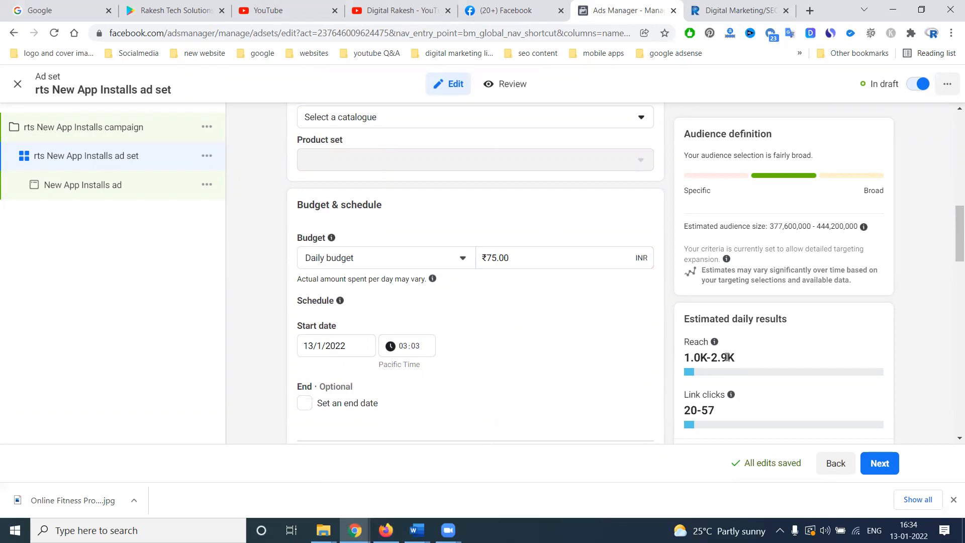
Step: Look through the Facebook home feed and its sponsored ads, and return to the ad set in Ads Manager
click(500, 10)
scroll(500, 343, down, 1)
scroll(501, 342, down, 5)
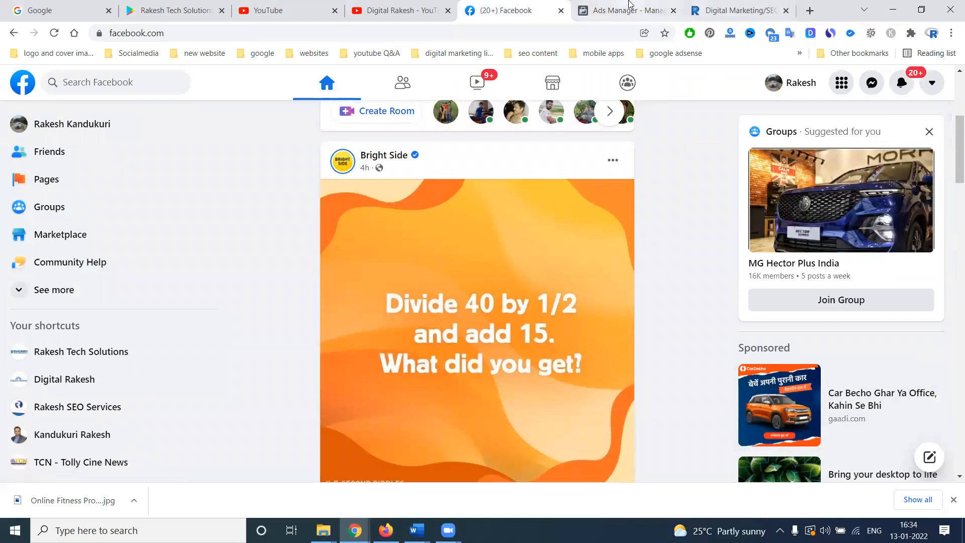
click(628, 8)
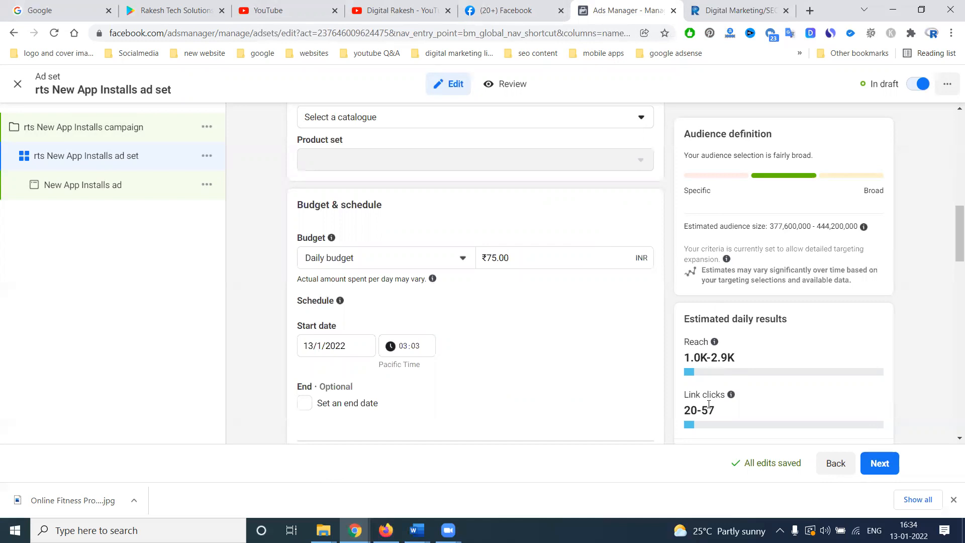
Step: Try daily budgets of ₹80 and ₹100 for the ad set
double_click(515, 259)
text(80)
click(532, 299)
double_click(522, 262)
text(100)
click(542, 229)
Step: Try daily budgets of ₹2,500 and ₹1,000 for the ad set
double_click(523, 258)
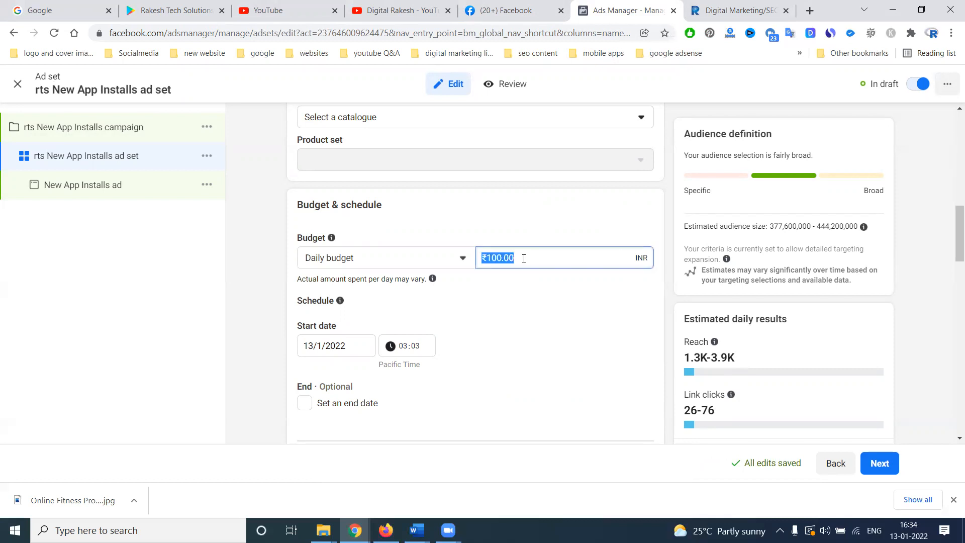
text(2500)
click(567, 192)
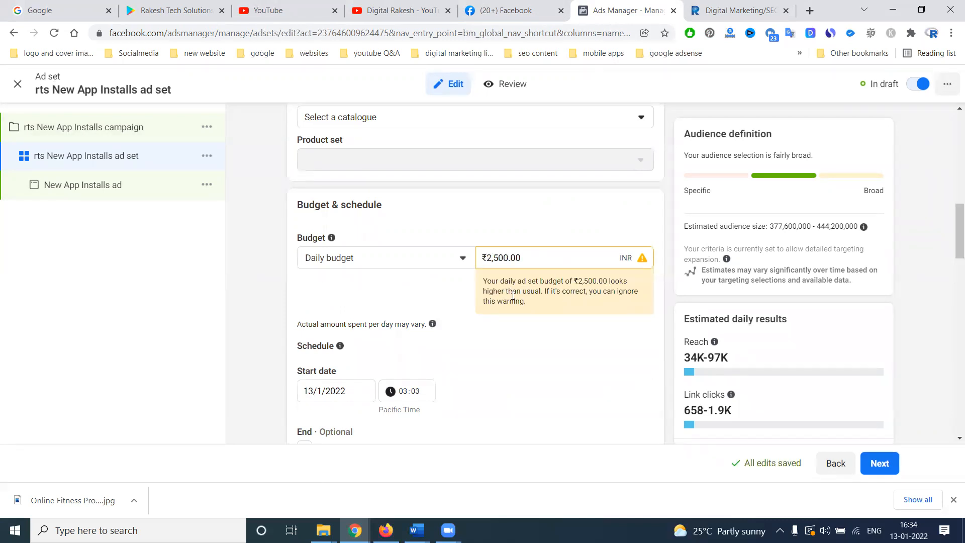
triple_click(514, 257)
text(1000)
click(530, 224)
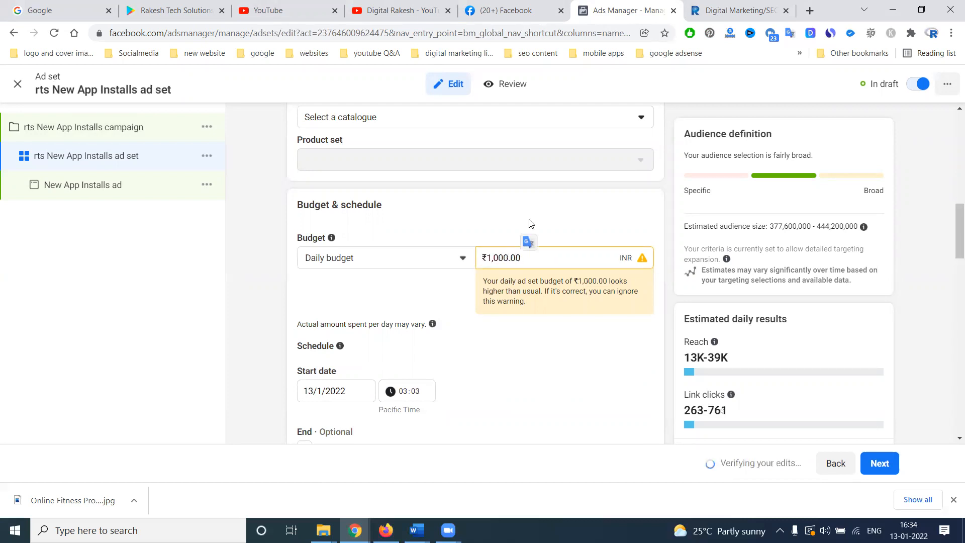
Step: Try daily budgets of ₹150 and ₹550 for the ad set
triple_click(516, 259)
text(150)
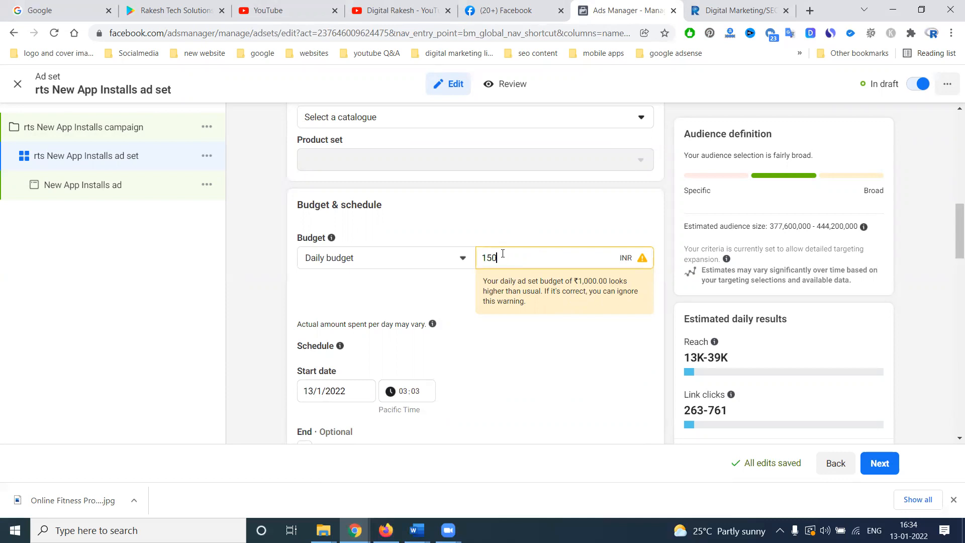
triple_click(513, 258)
text(550)
Step: Try daily budgets of ₹750, ₹650 and ₹700 for the ad set
triple_click(510, 258)
text(750)
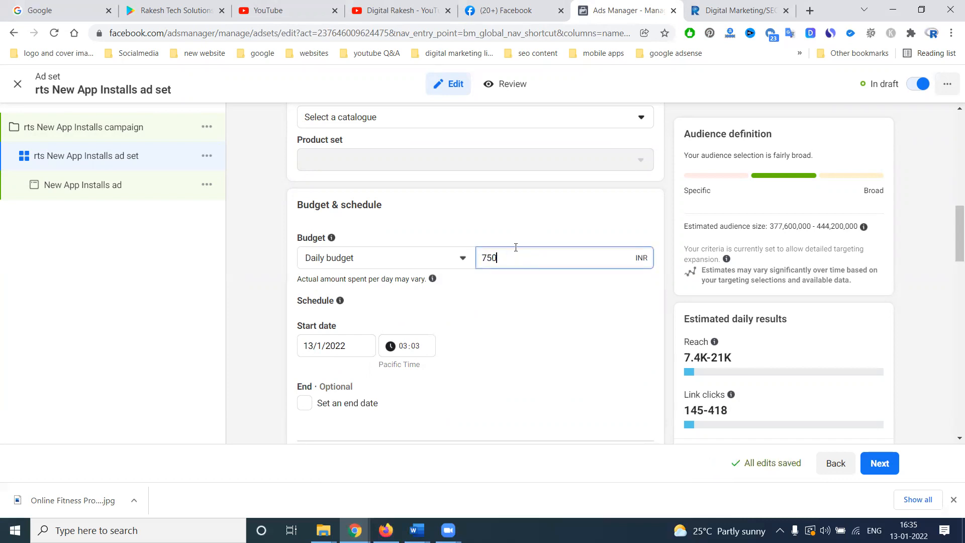
triple_click(513, 258)
text(650)
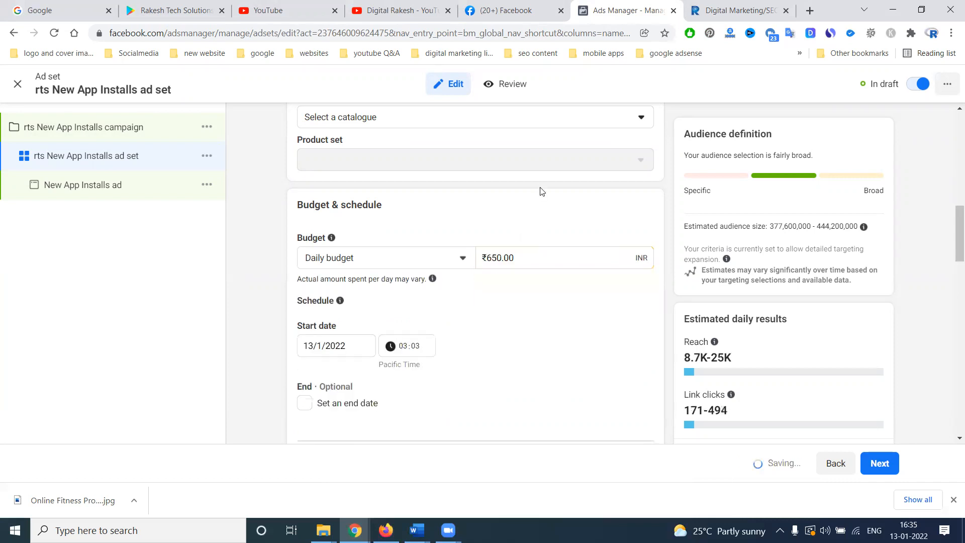
triple_click(535, 253)
text(700)
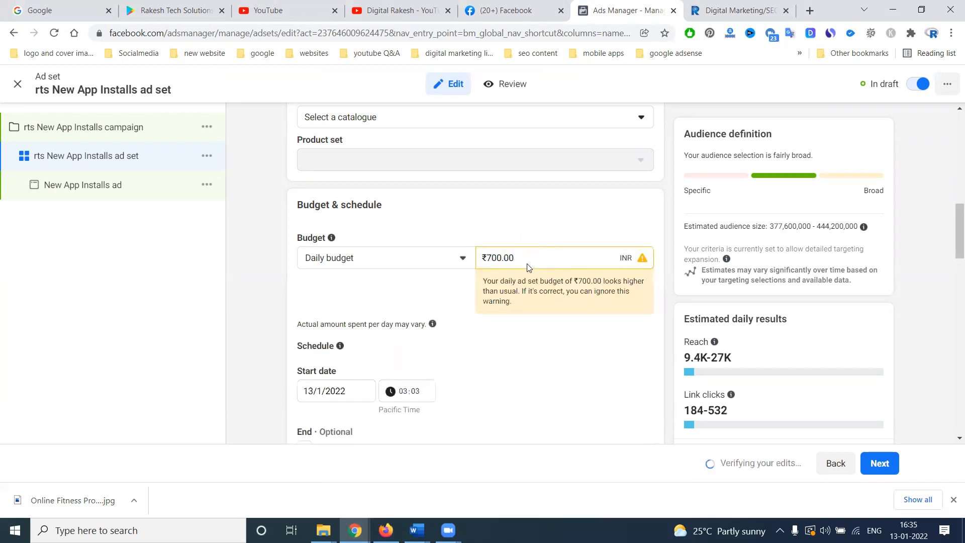
Step: Try daily budgets of ₹6,650 and ₹650 for the ad set
triple_click(528, 255)
text(6650)
double_click(520, 260)
text(5)
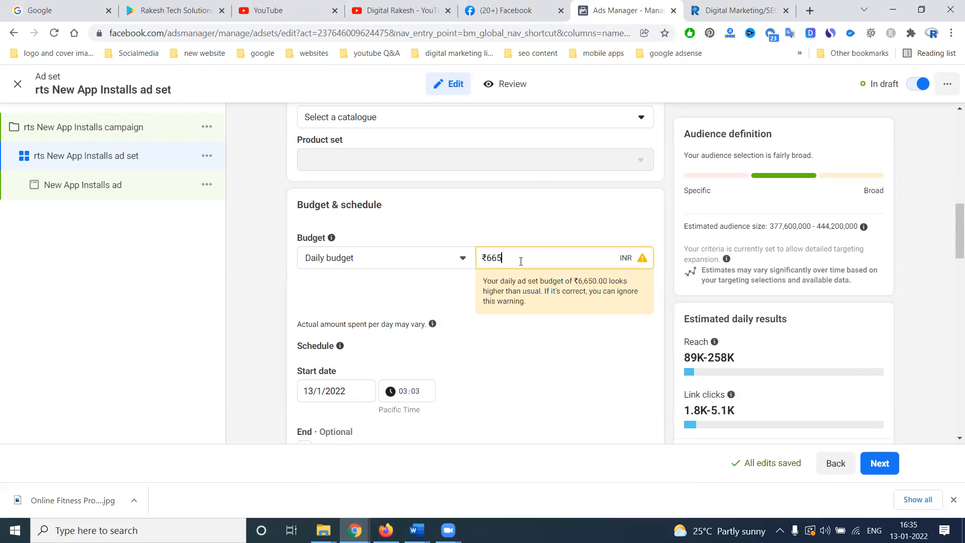
key(ctrl+a)
text(650)
click(557, 200)
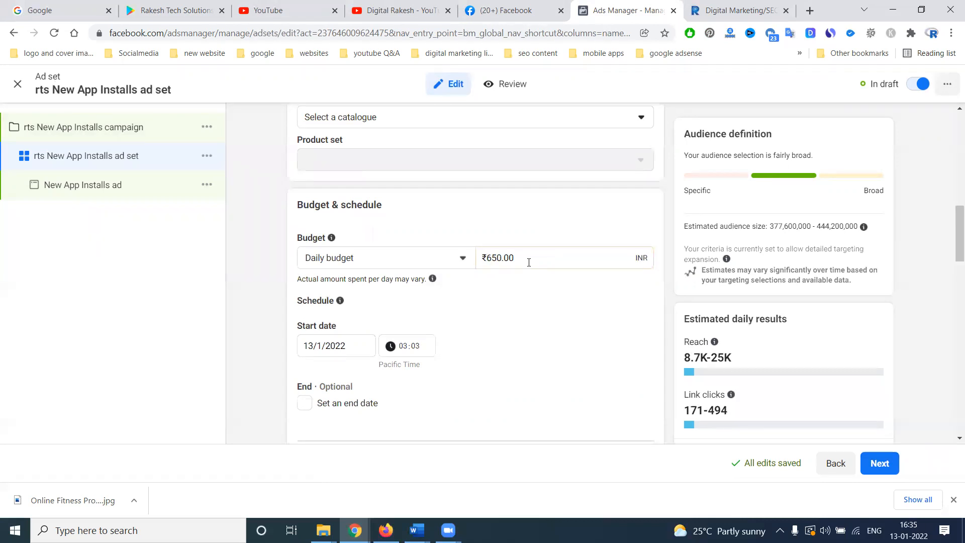
Step: Set the ad set's daily budget to ₹80
double_click(528, 262)
text(80)
click(533, 230)
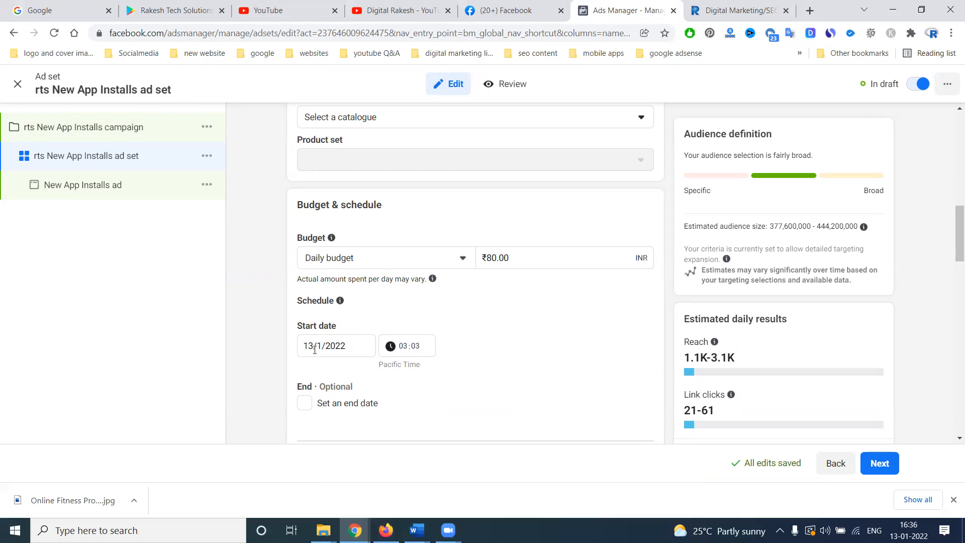
Step: Try 14/1/2022 as the ad set's start date, and set it back to 13/1/2022
click(314, 349)
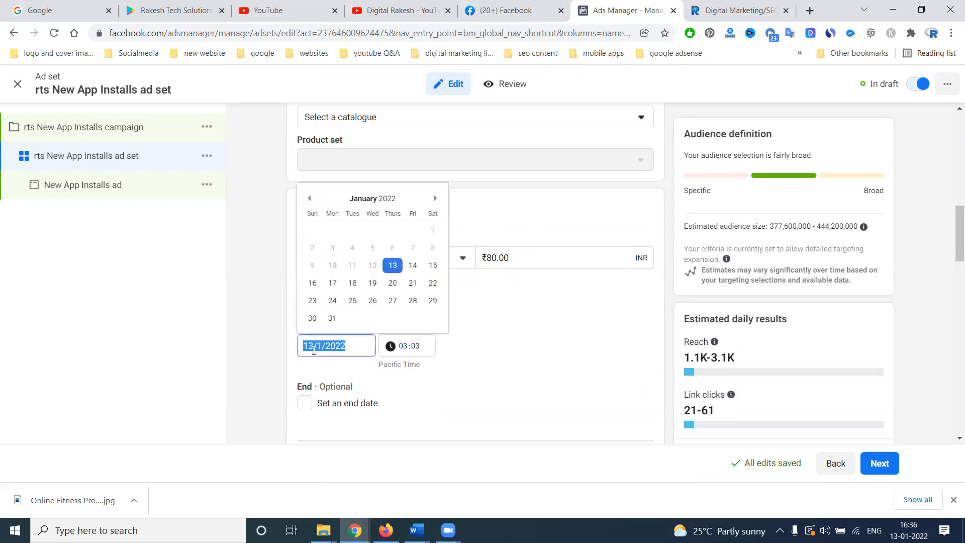
click(413, 266)
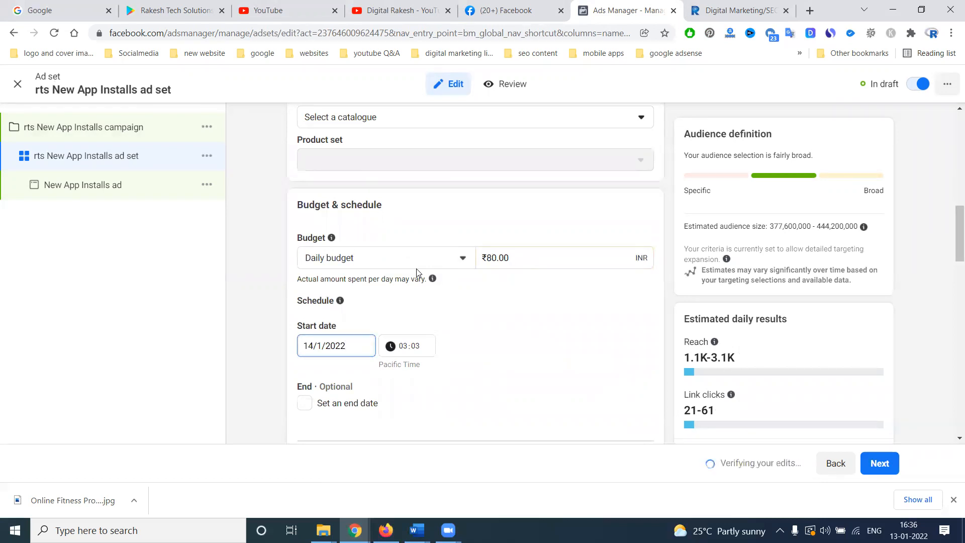
click(360, 339)
click(388, 267)
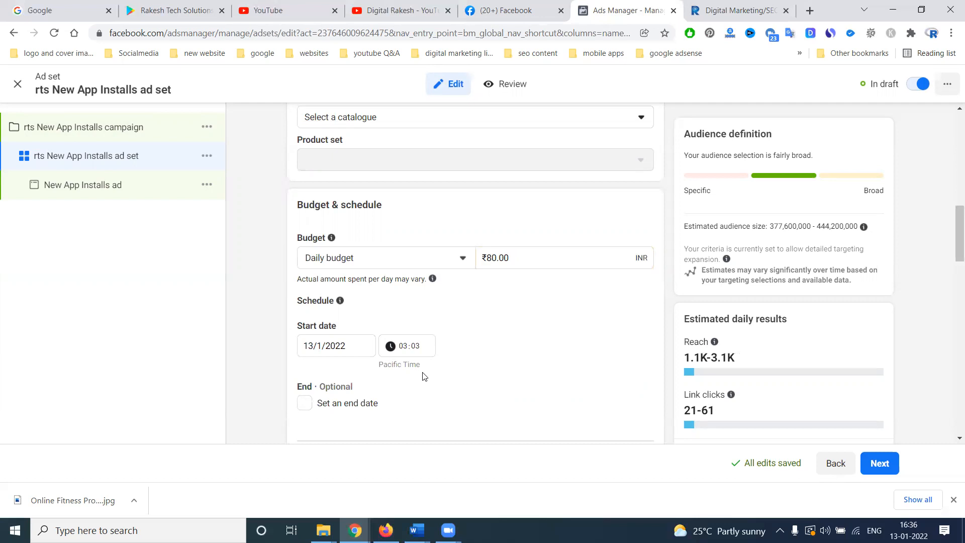
Step: Replace India with Hyderabad, Telangana as the audience's target location
scroll(459, 355, down, 5)
scroll(461, 353, down, 1)
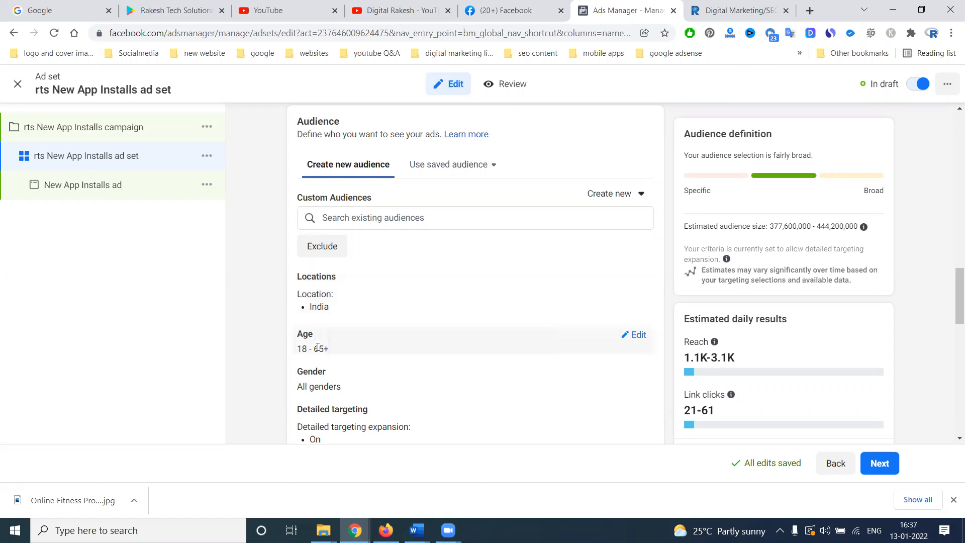
click(637, 282)
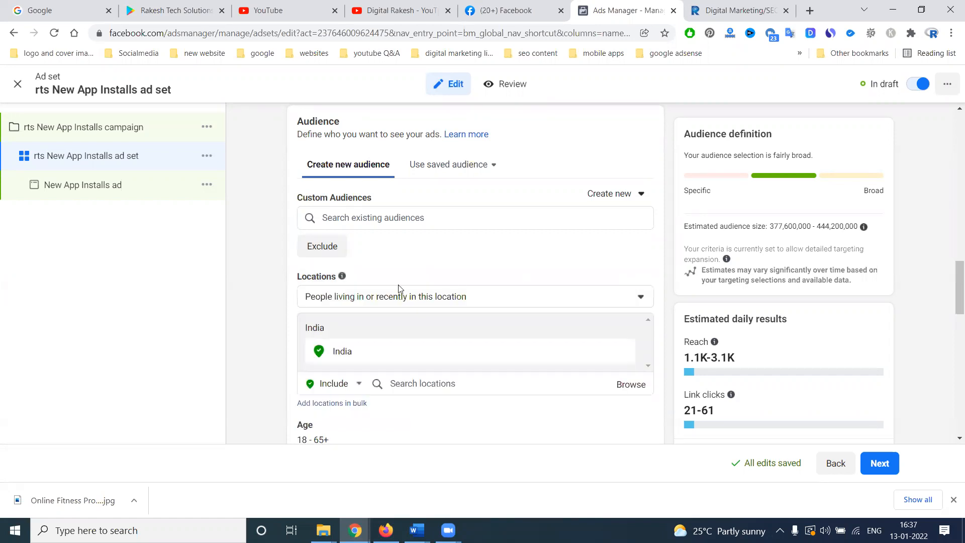
click(391, 383)
text(Hyderabad)
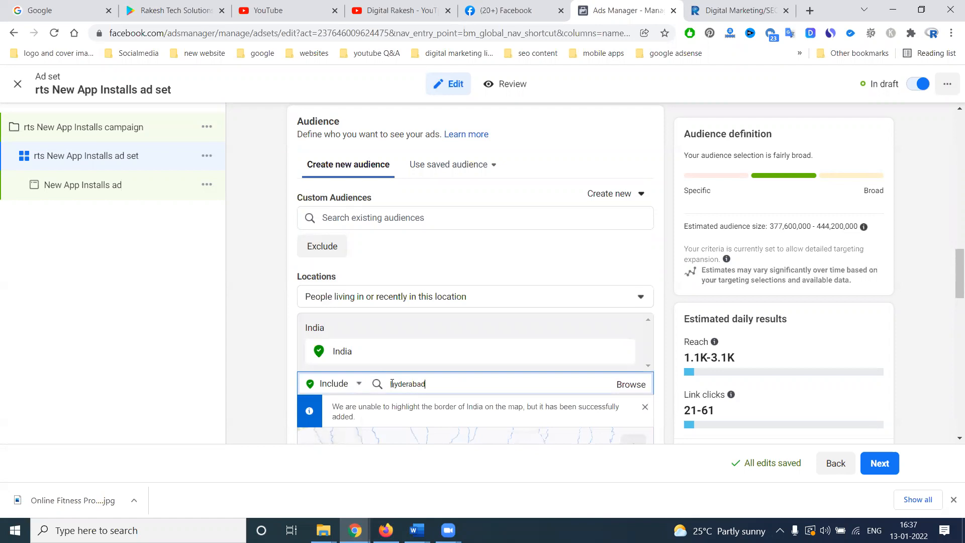
click(428, 409)
Step: Set the targeting radius around Hyderabad to 21 km
scroll(298, 319, down, 4)
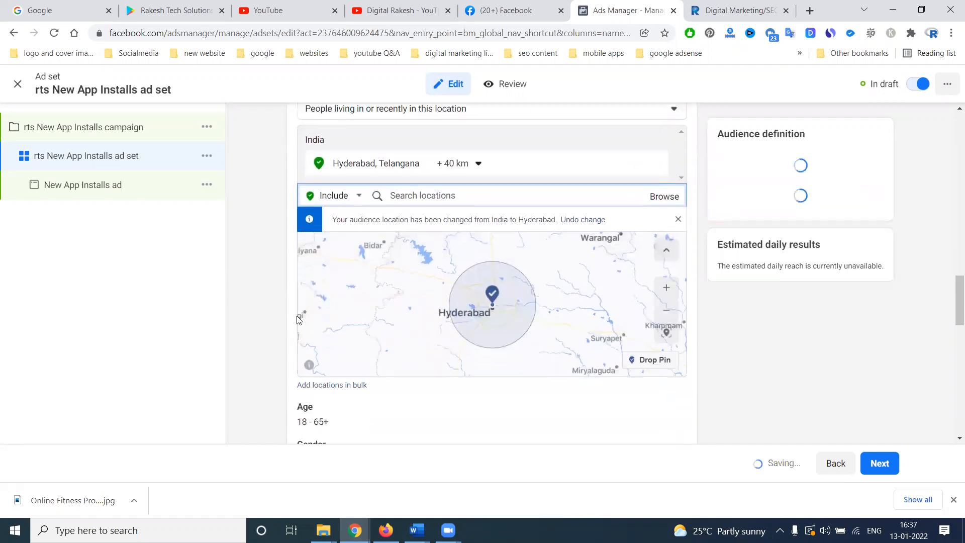
click(459, 162)
drag(469, 239, 461, 241)
click(263, 199)
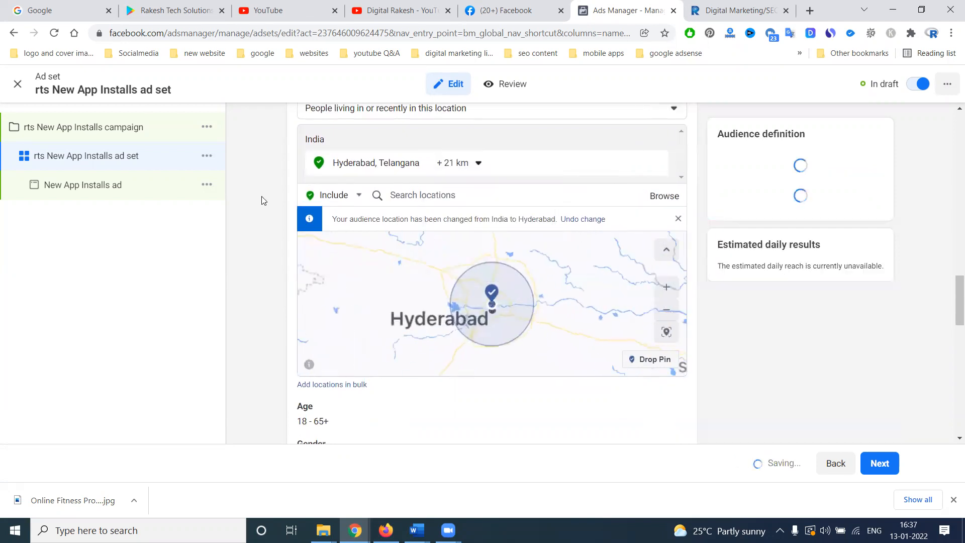
Step: Set the audience's maximum age to 50
scroll(301, 264, down, 5)
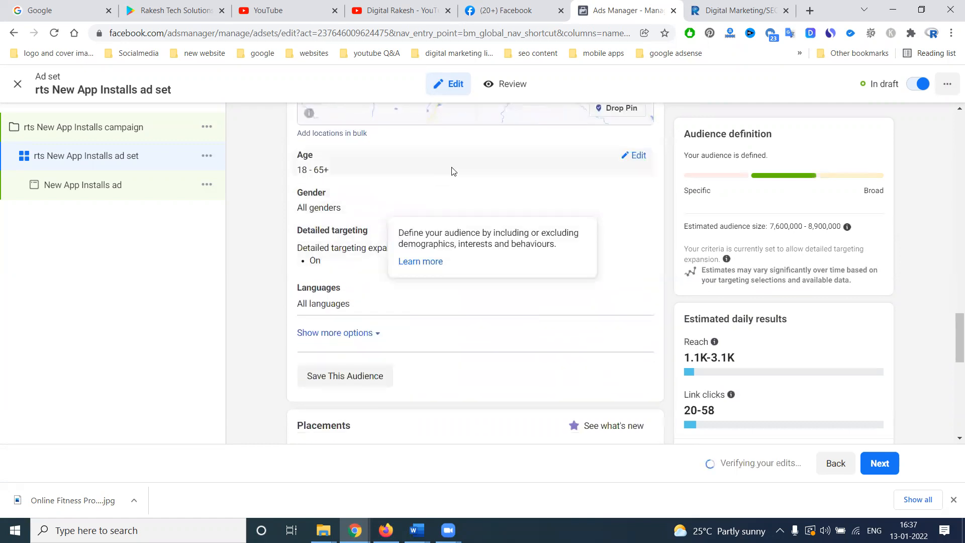
click(636, 158)
click(372, 179)
scroll(377, 237, up, 1)
scroll(377, 237, up, 2)
click(381, 221)
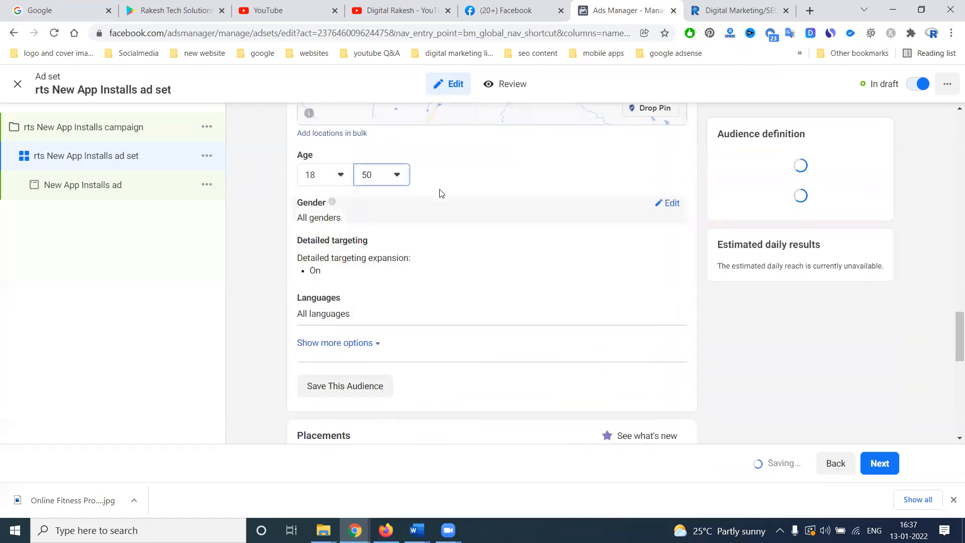
Step: Open the audience's gender setting for editing
scroll(505, 267, down, 3)
scroll(500, 261, up, 3)
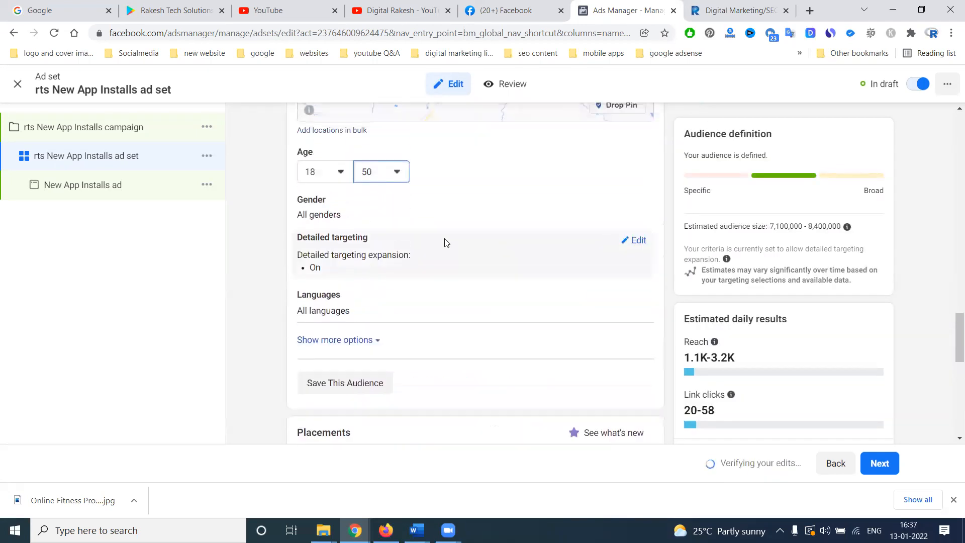
click(357, 218)
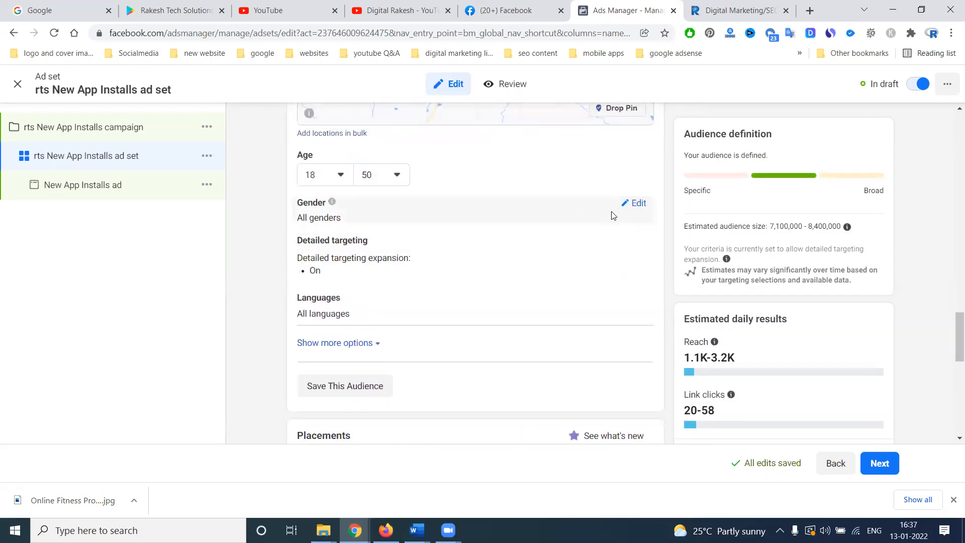
click(635, 203)
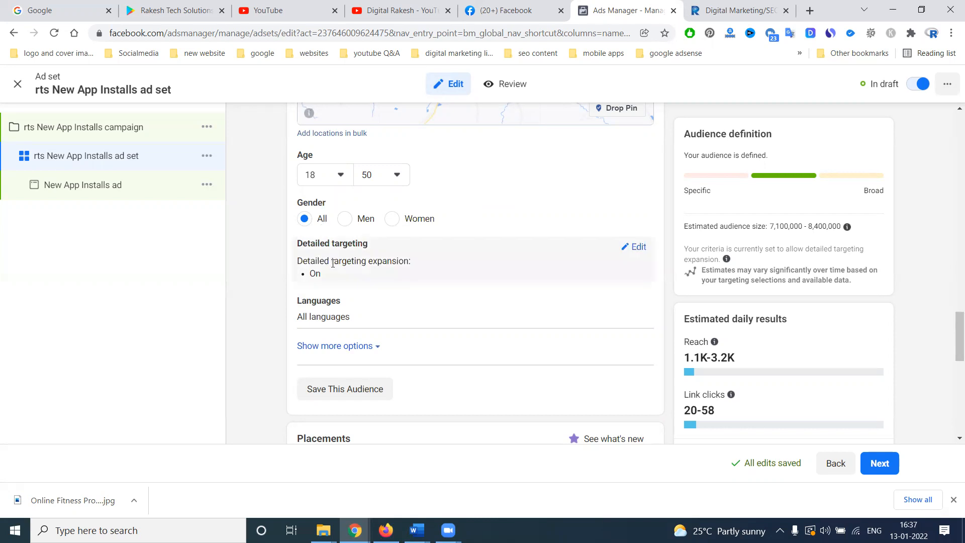
Step: Try App Installs as the ad set's optimisation for ad delivery
scroll(333, 263, down, 2)
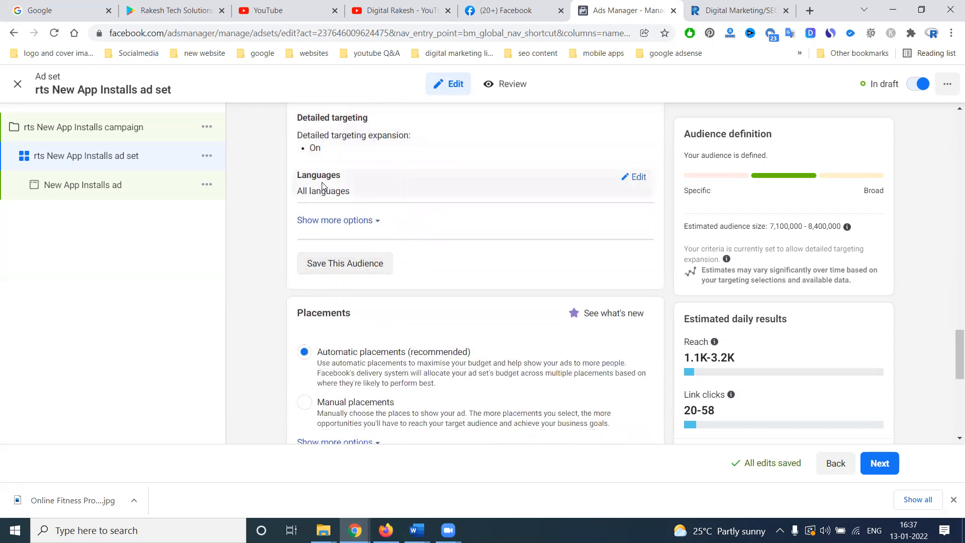
scroll(317, 242, down, 5)
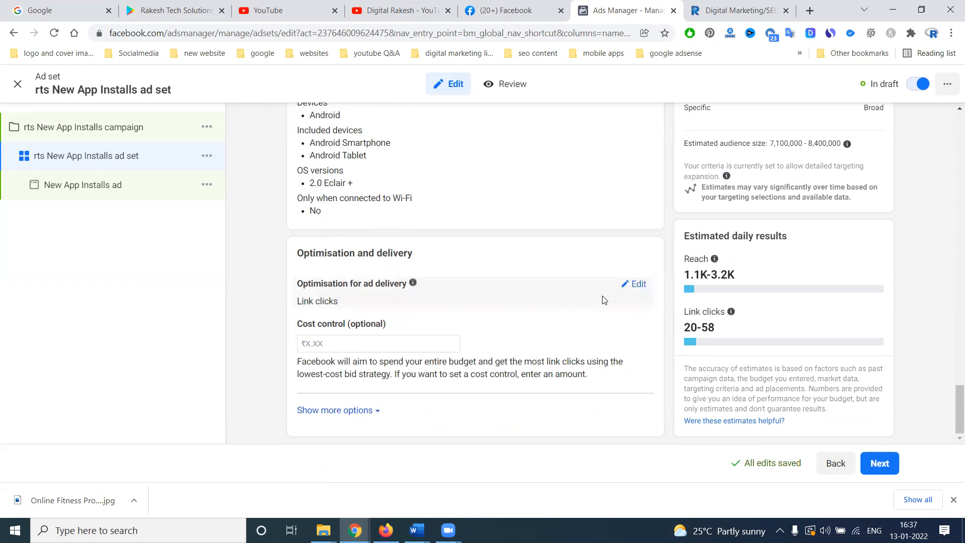
click(635, 284)
click(326, 306)
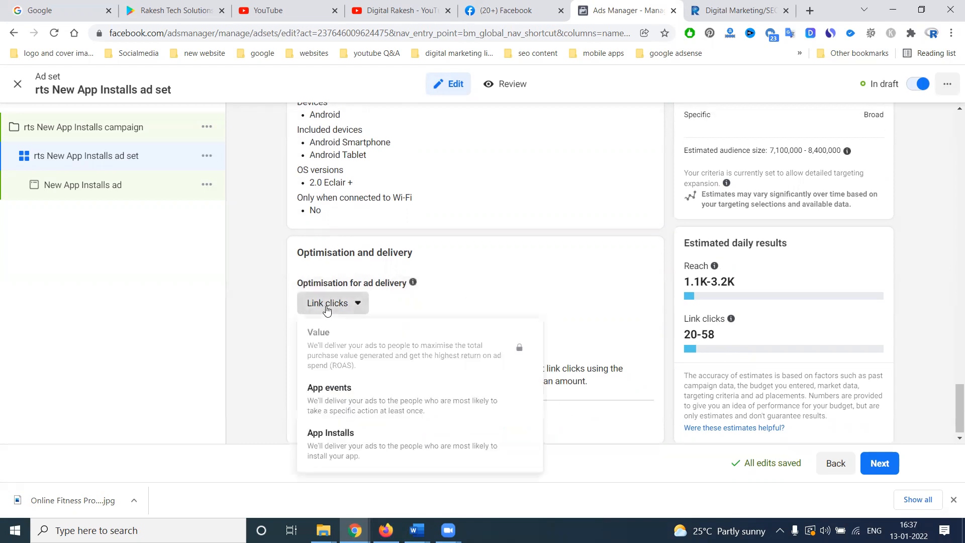
click(331, 440)
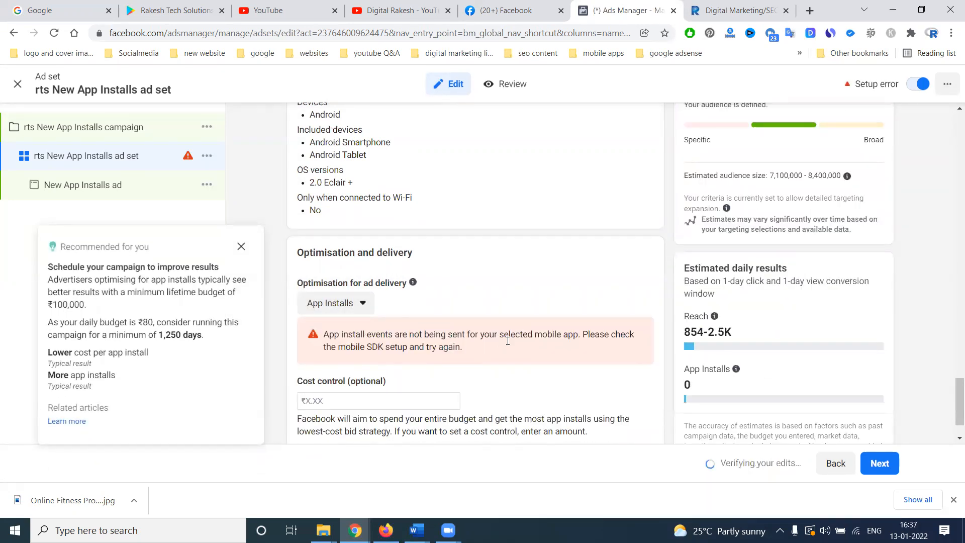
Step: Look through the ad delivery optimisation choices, and dismiss the campaign scheduling recommendation
click(362, 304)
scroll(357, 394, down, 1)
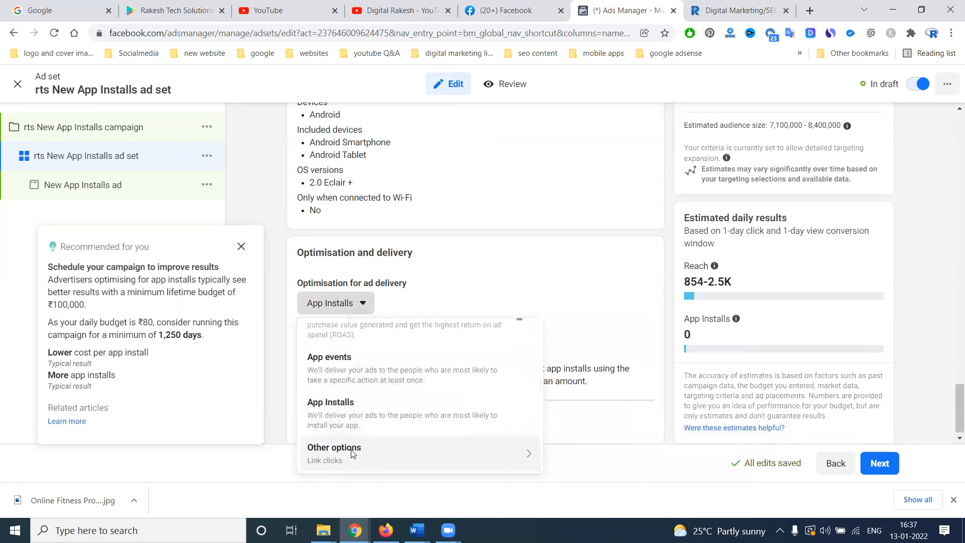
click(438, 398)
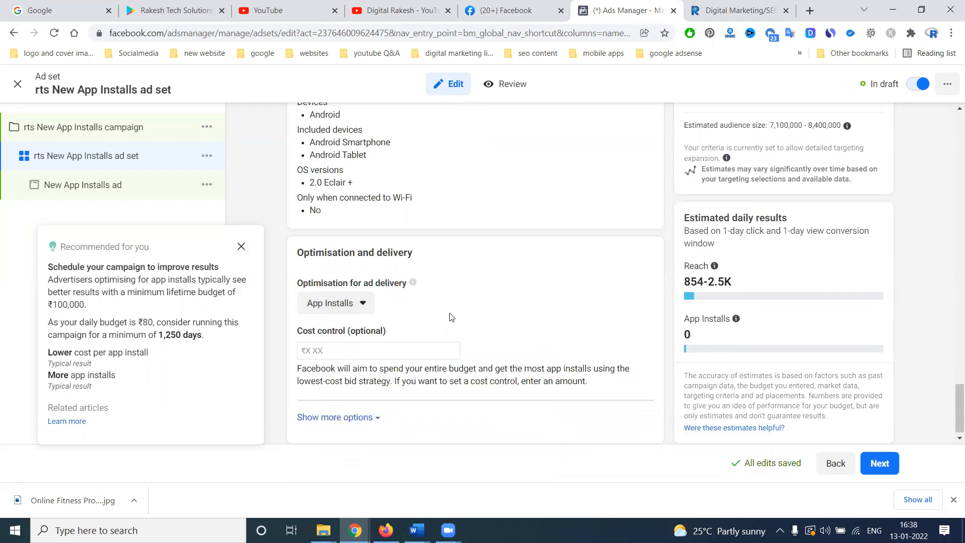
click(241, 246)
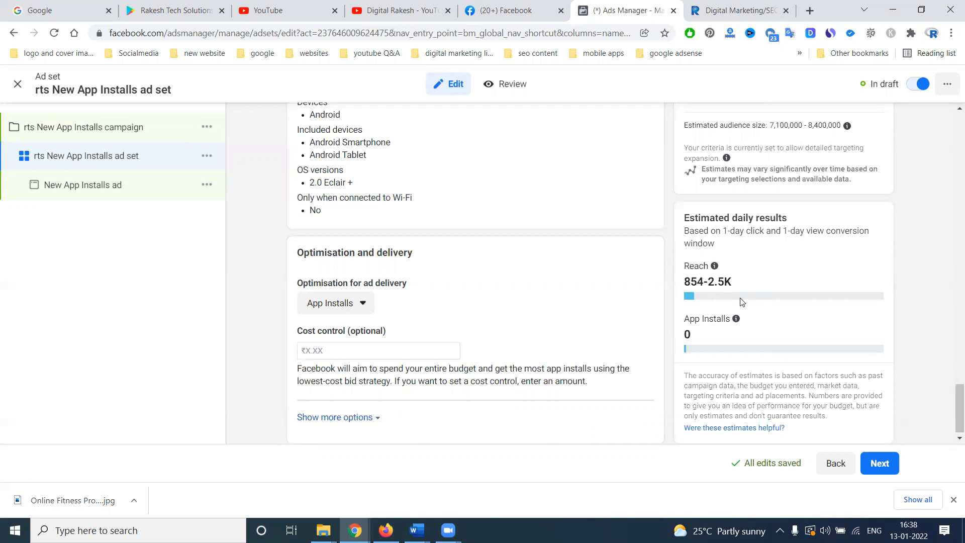
Step: Try optimising ad delivery for App events, and switch it back to App Installs
click(363, 303)
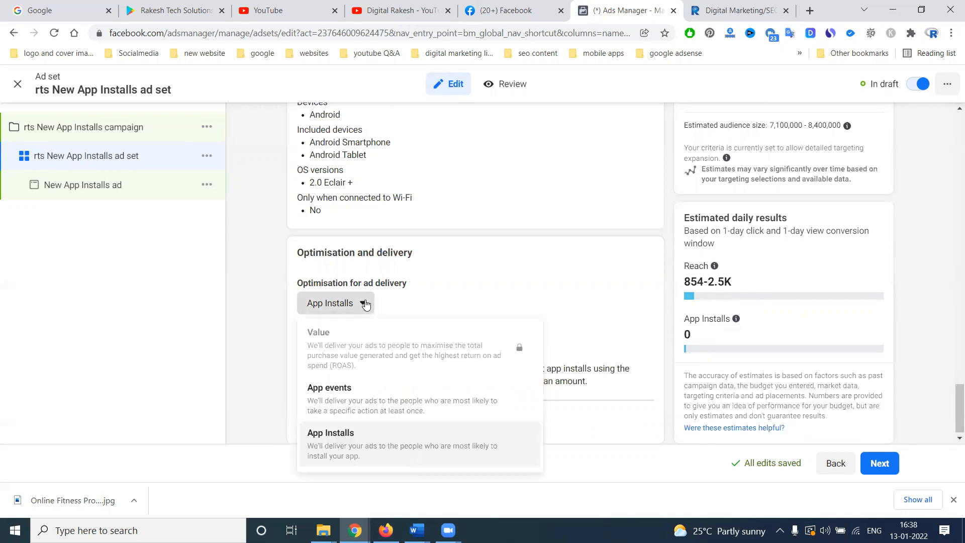
click(322, 396)
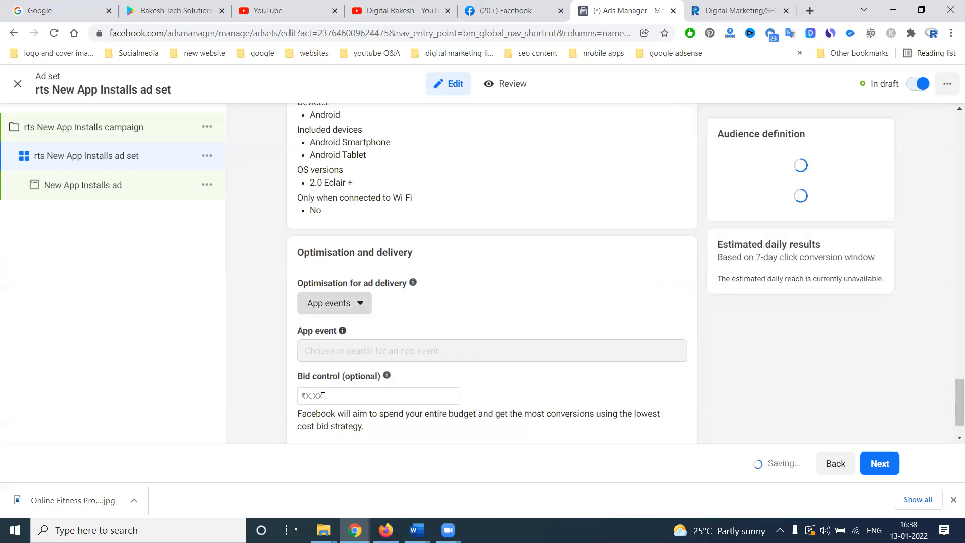
click(340, 305)
scroll(354, 402, down, 1)
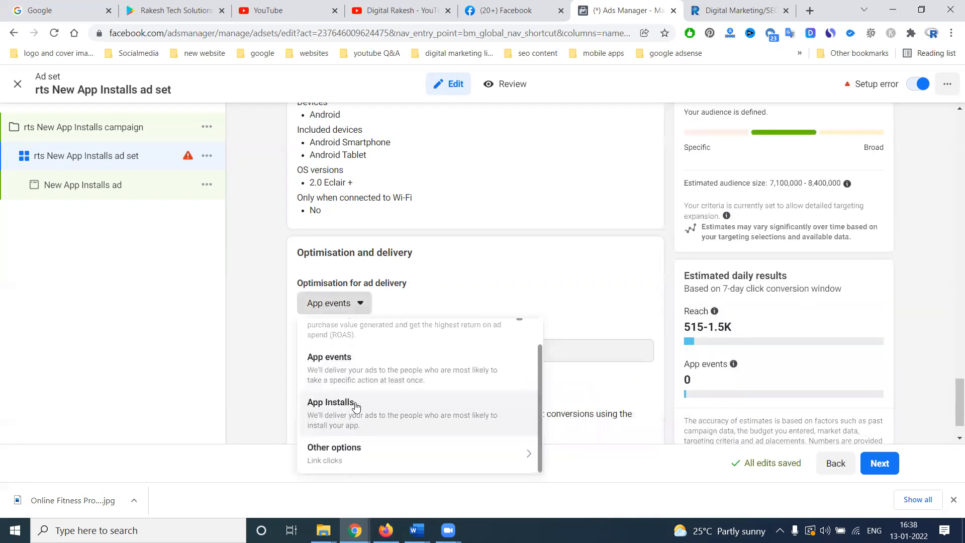
click(353, 301)
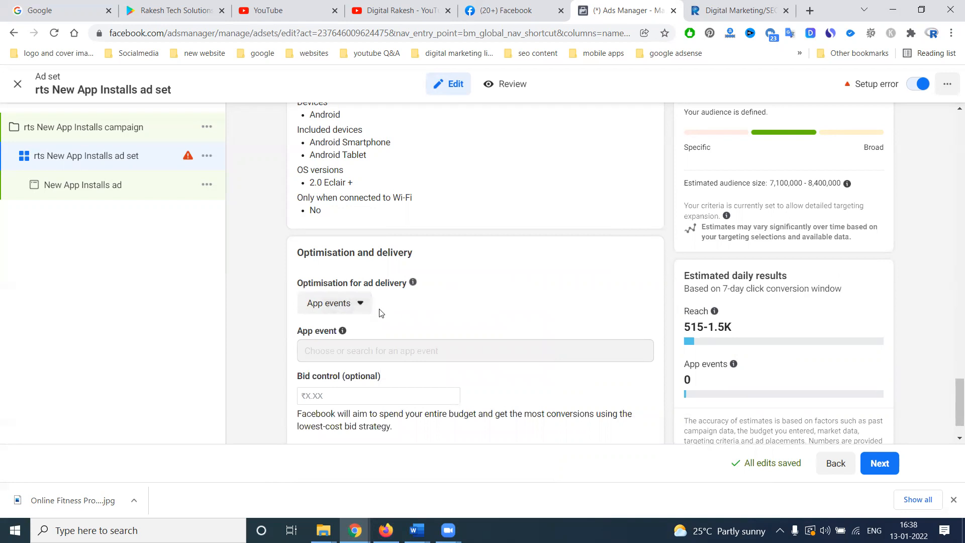
click(354, 305)
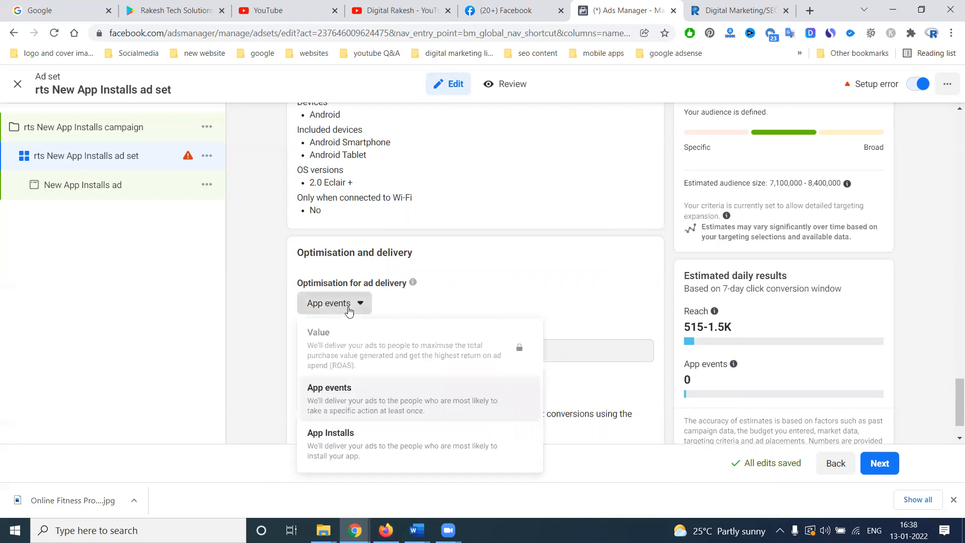
click(340, 446)
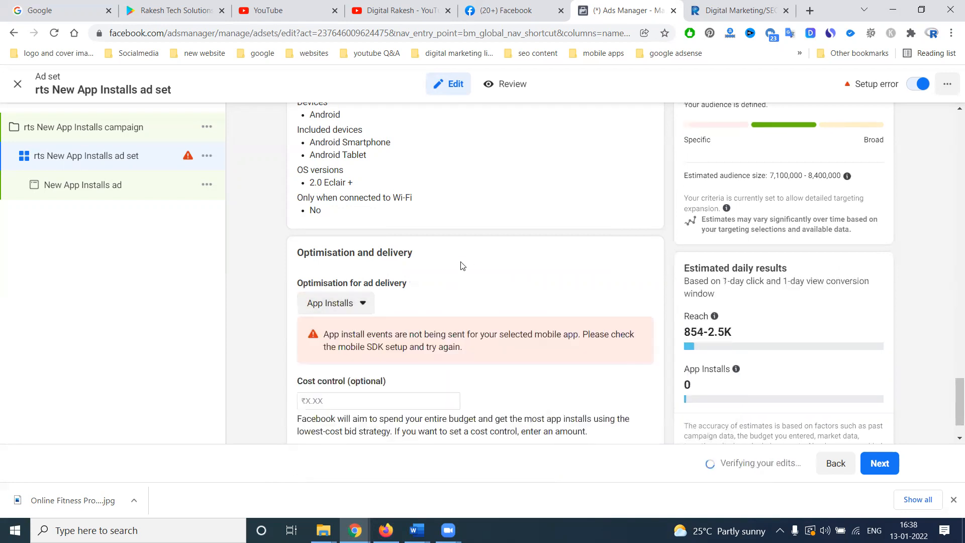
Step: Set the optimisation for ad delivery to Link clicks
click(371, 302)
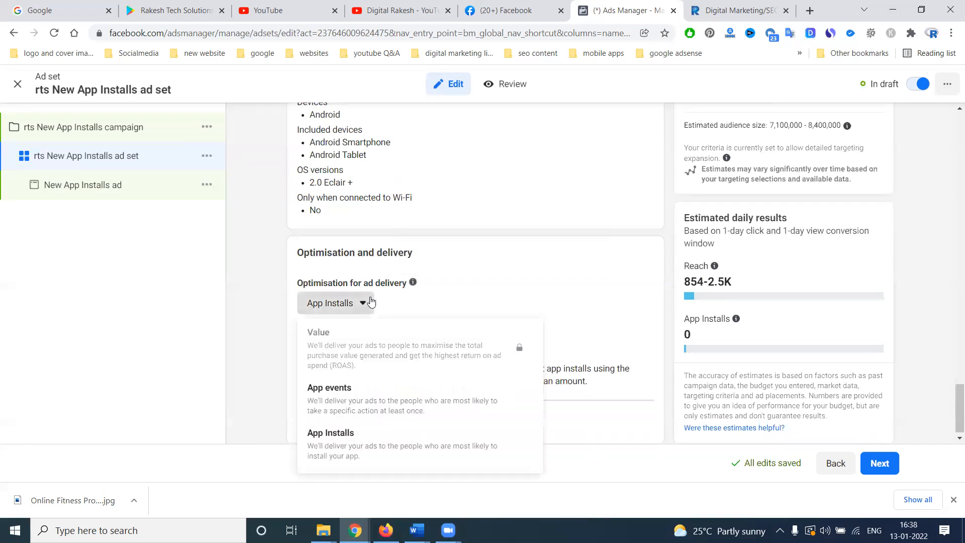
scroll(345, 433, down, 1)
mouse_move(346, 446)
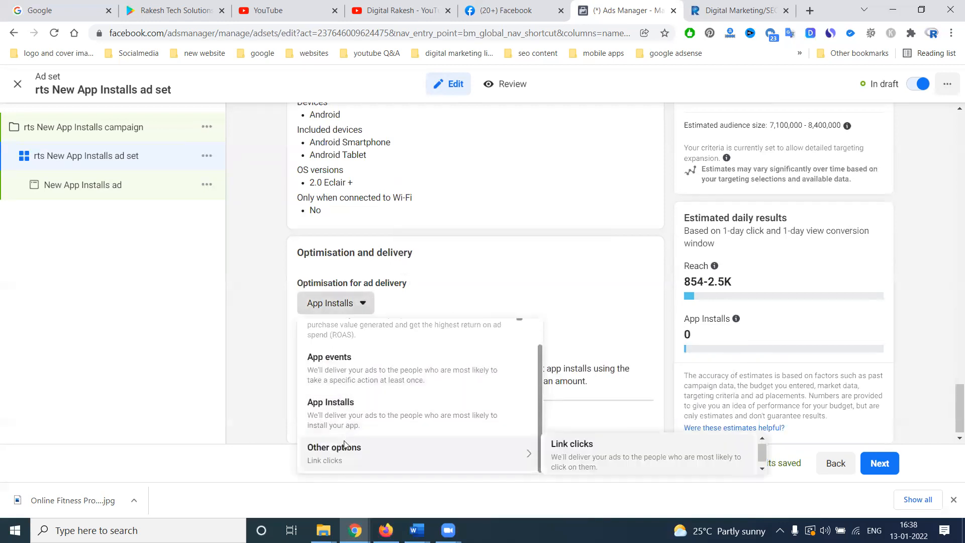
click(593, 467)
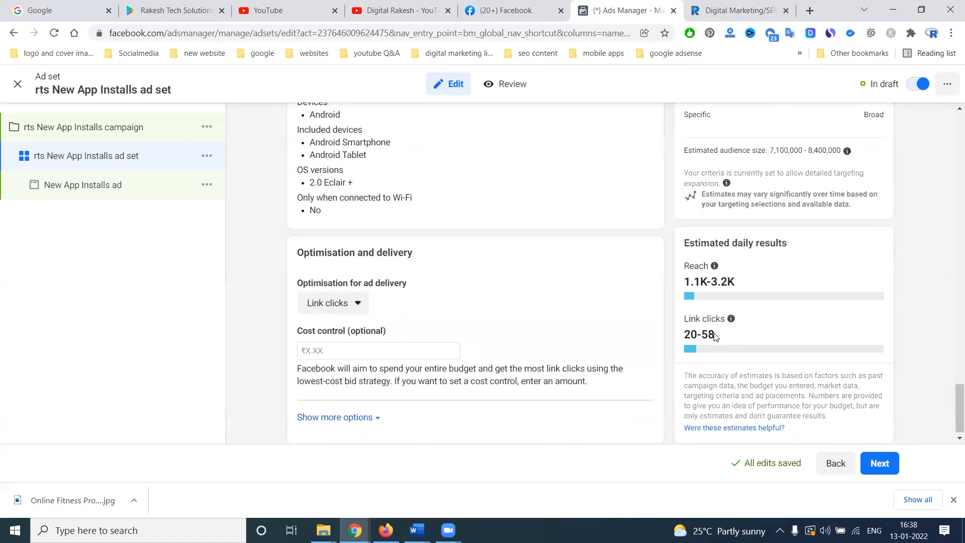
Step: Continue to the ad level, search the Pages for "rakesh tech" and set the ad's Facebook Page to Rakesh Tech Solutions
scroll(547, 310, down, 1)
click(873, 464)
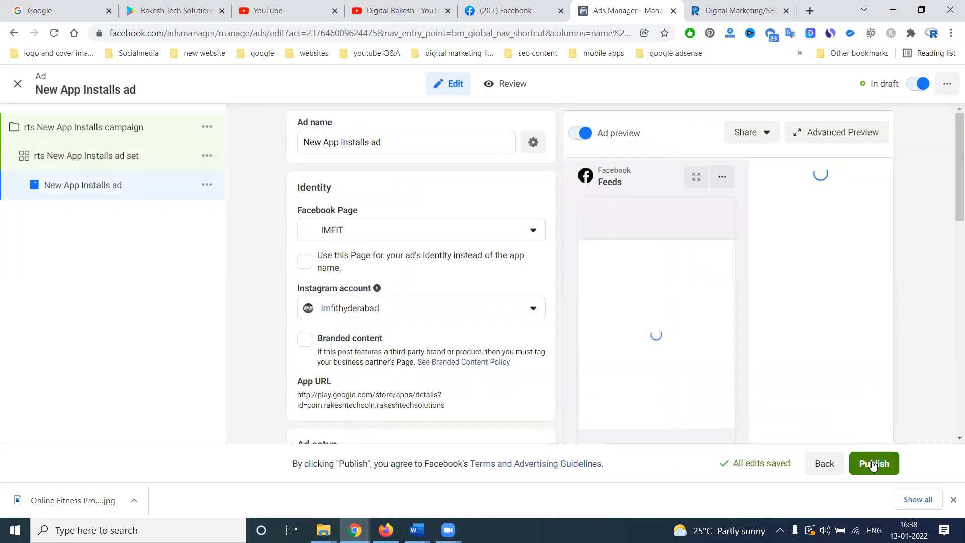
click(454, 231)
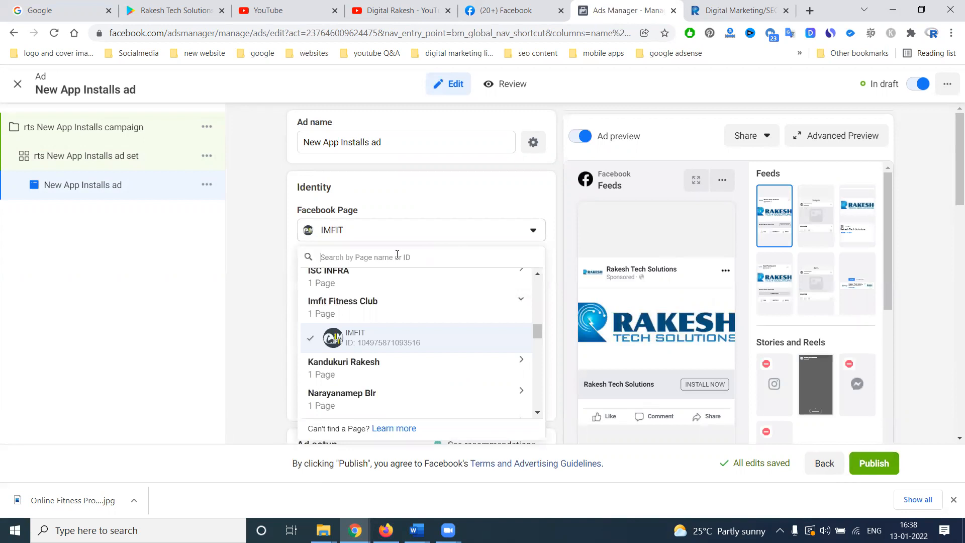
text(rakeshtech)
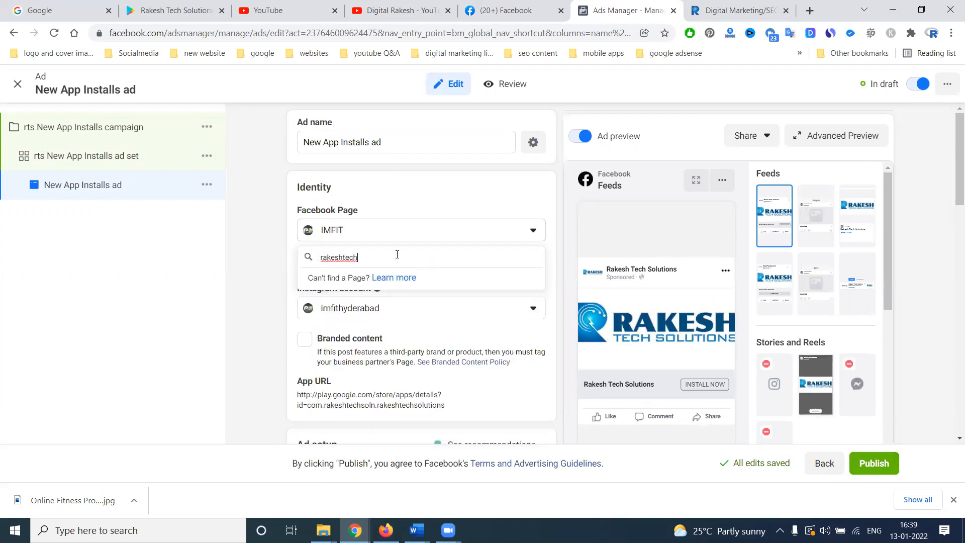
double_click(340, 257)
click(344, 256)
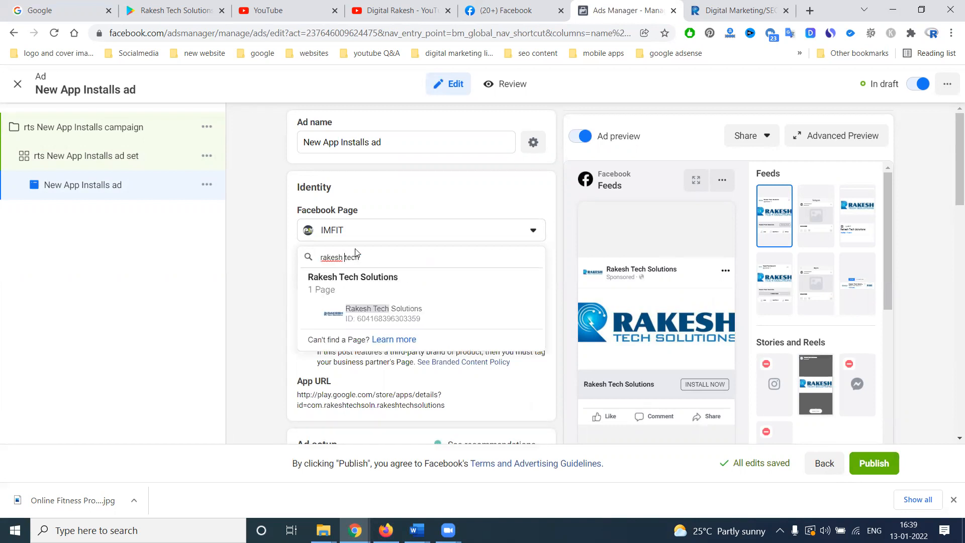
click(357, 318)
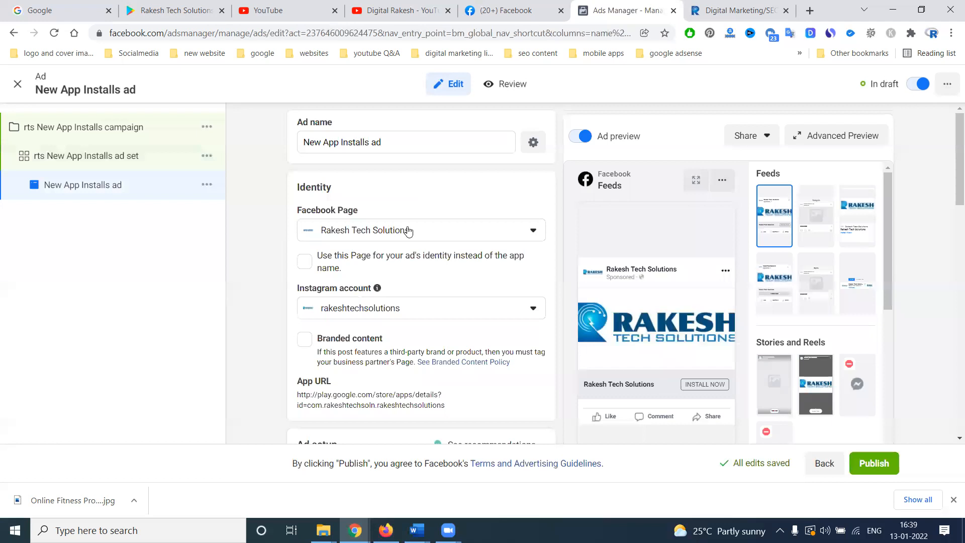
Step: Switch to the Rakesh Tech Solutions website and open the company's Facebook Page from its link there
click(737, 10)
scroll(189, 434, down, 5)
scroll(187, 438, down, 10)
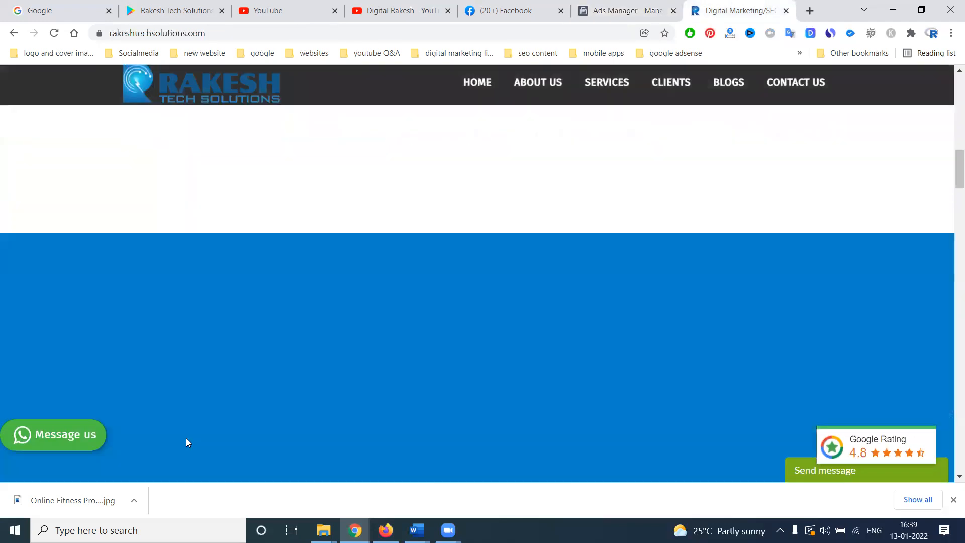
scroll(186, 449, down, 10)
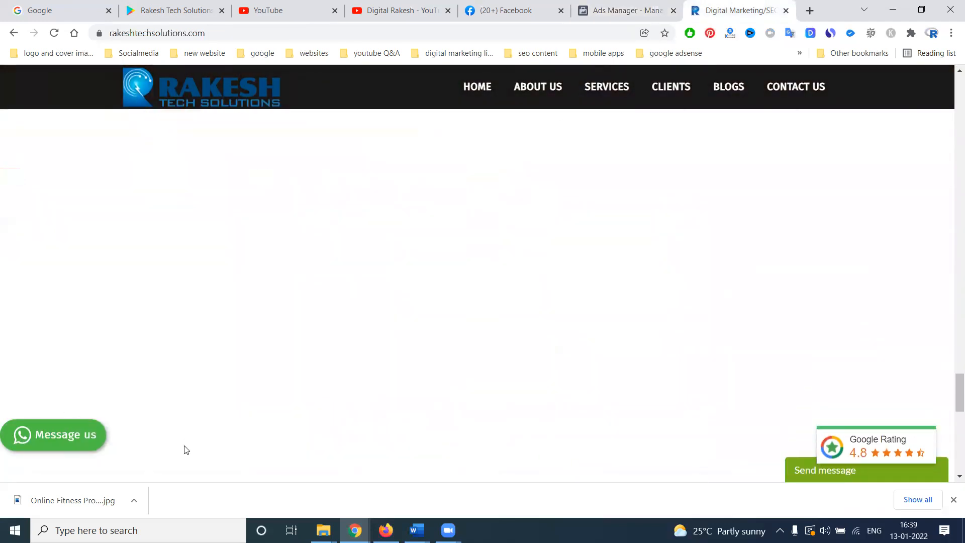
click(440, 434)
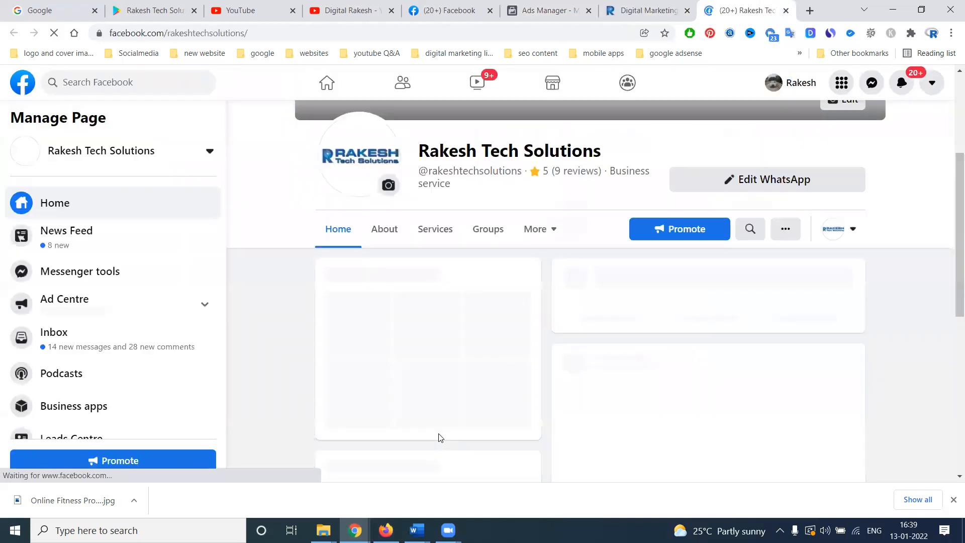
Step: Examine the connected Instagram account's details in the Facebook Page's settings, and return to the Page
scroll(87, 341, down, 2)
scroll(87, 342, down, 3)
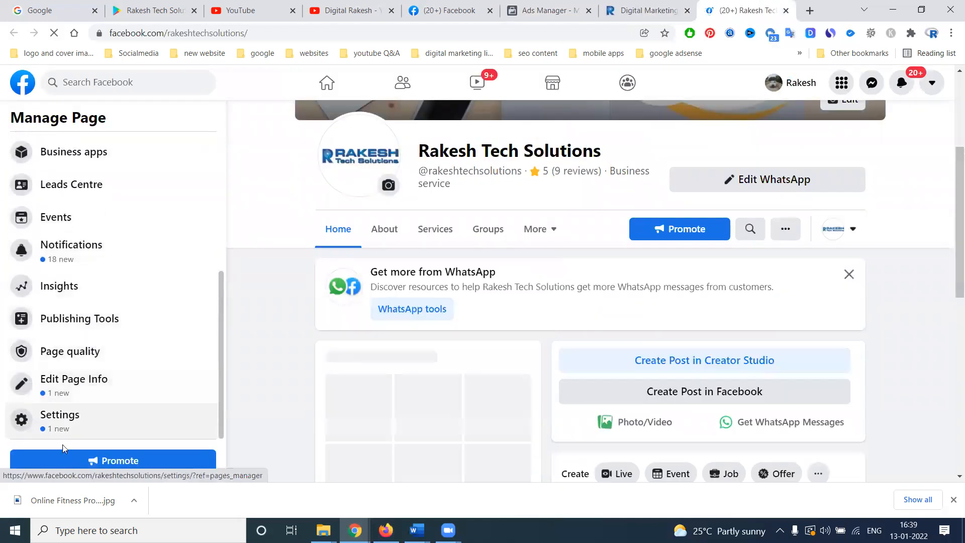
click(64, 428)
scroll(89, 347, down, 6)
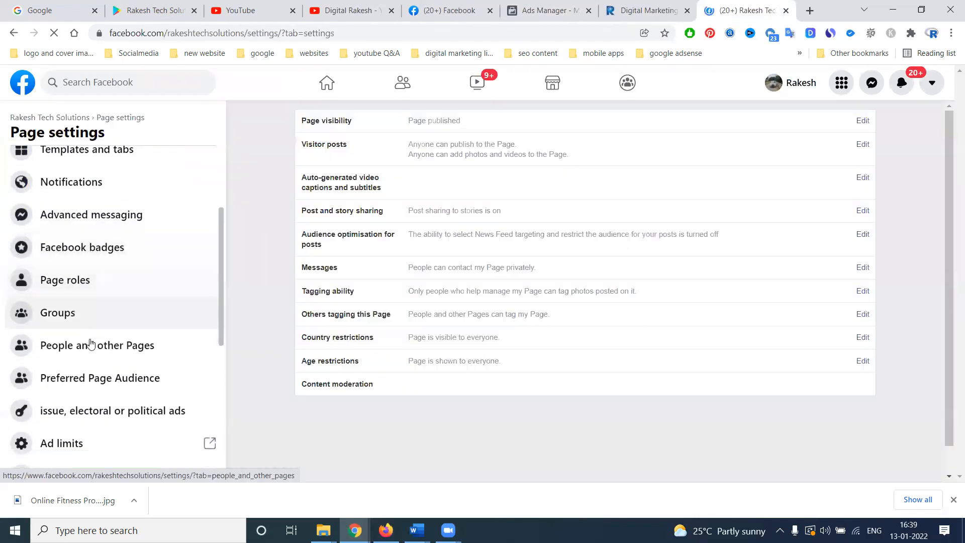
click(76, 350)
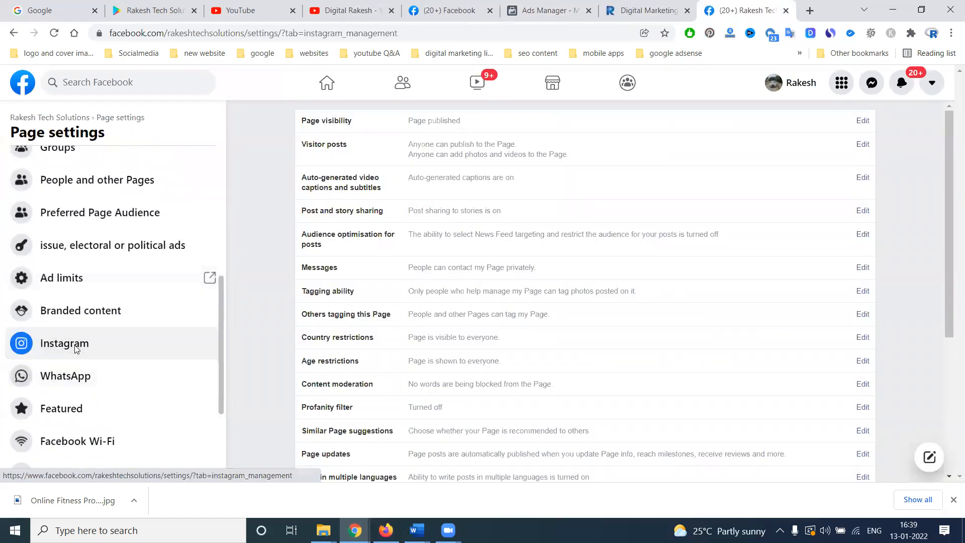
scroll(575, 350, down, 3)
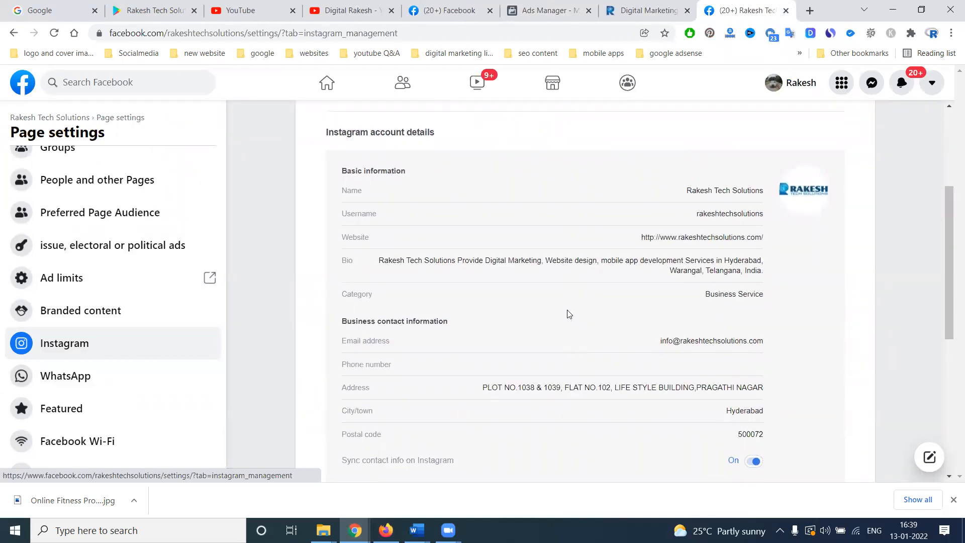
scroll(569, 315, up, 3)
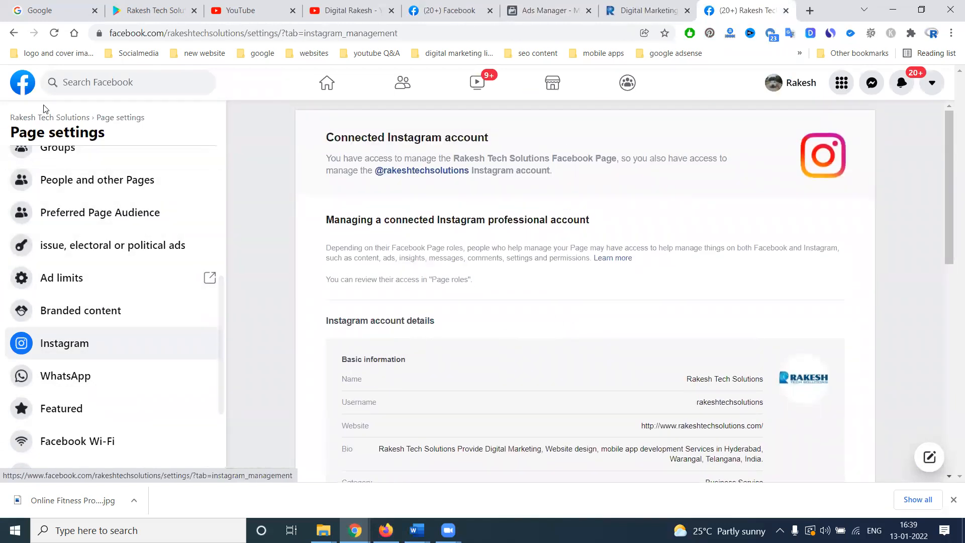
click(49, 117)
Step: Switch back to Ads Manager, look over the ad setup options, and view the advanced preview of the ad's placements
click(555, 5)
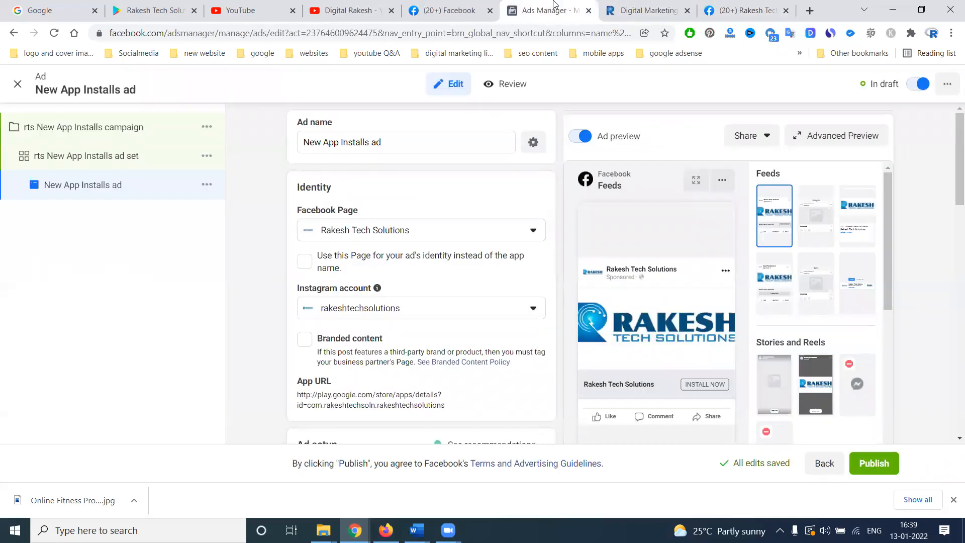
scroll(518, 371, down, 3)
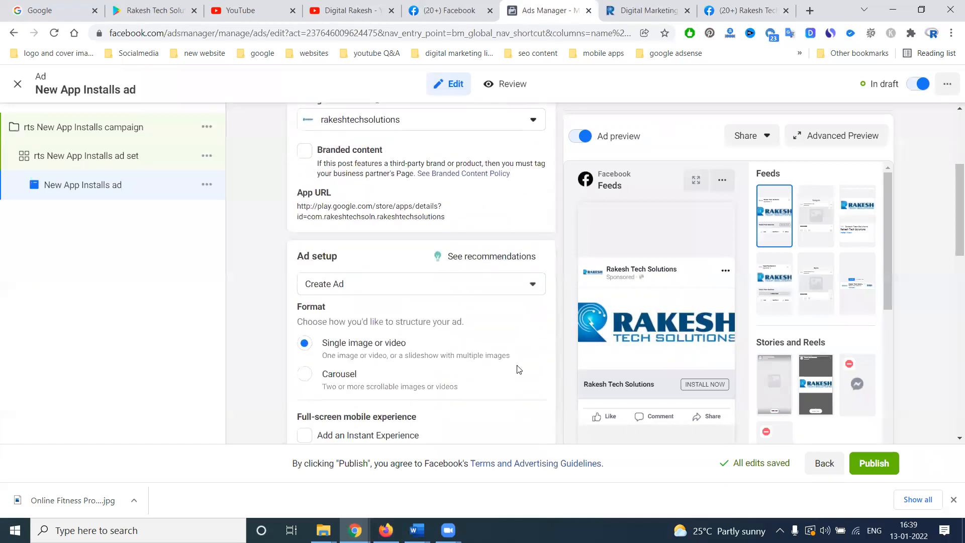
scroll(448, 356, down, 1)
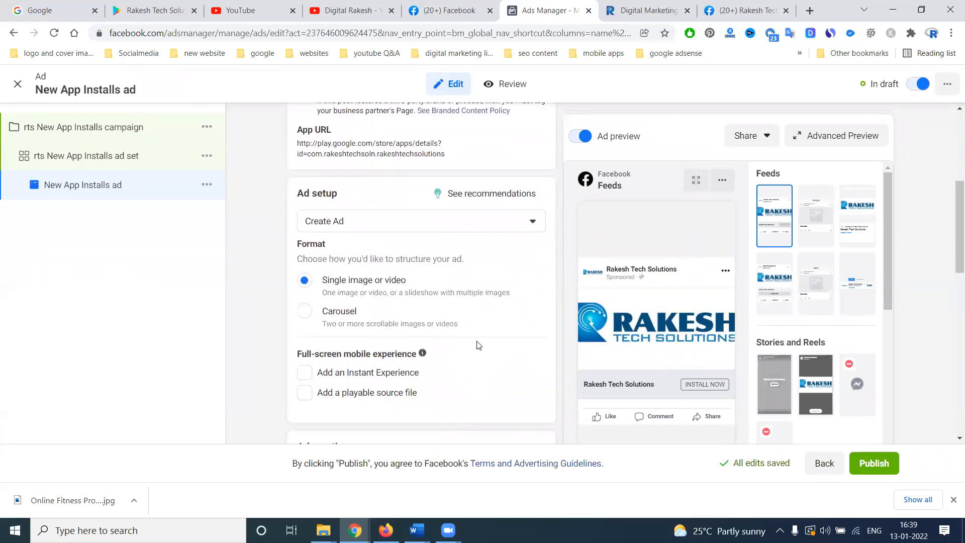
click(819, 135)
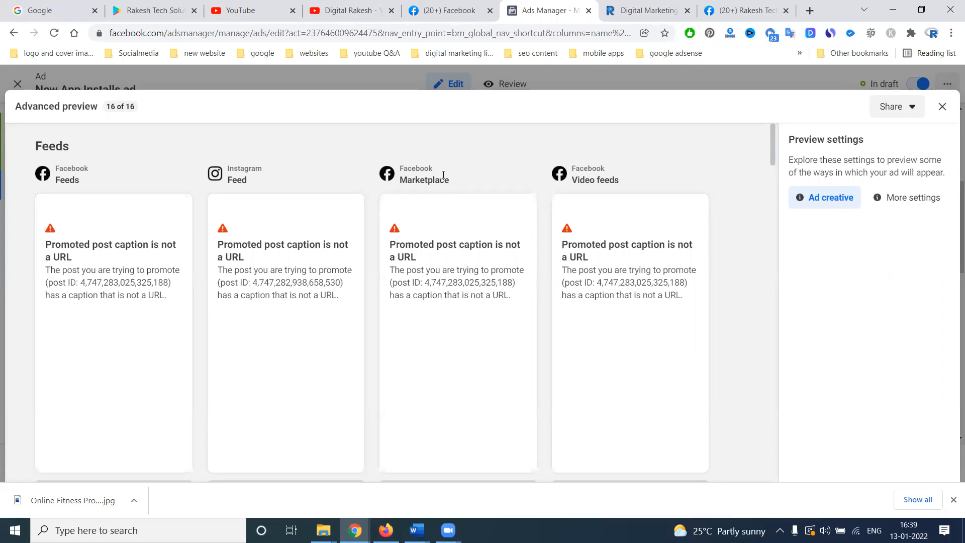
click(942, 106)
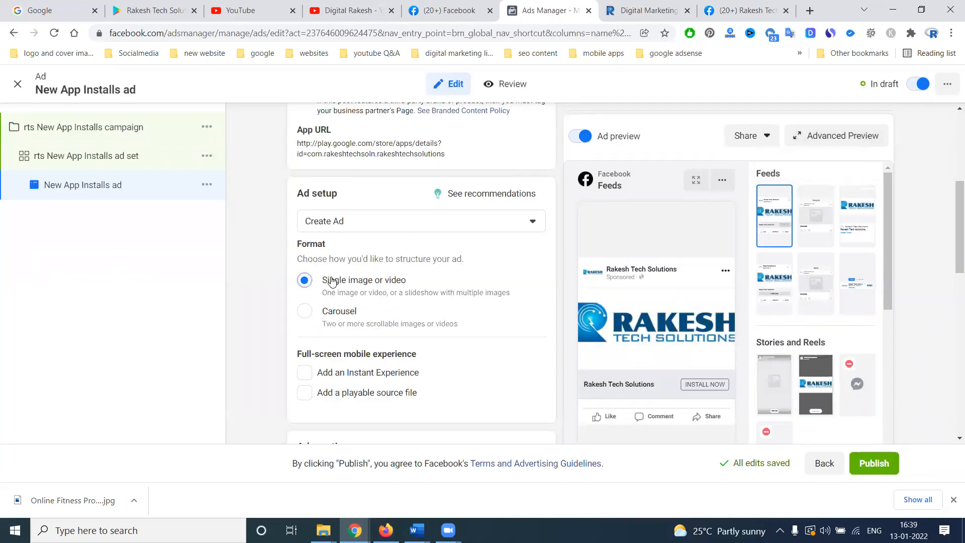
Step: Start adding an image to the ad creative and upload the rts image from the Rakesh Tech Solutions folder on the Digital Marketing drive
scroll(332, 281, down, 3)
click(336, 337)
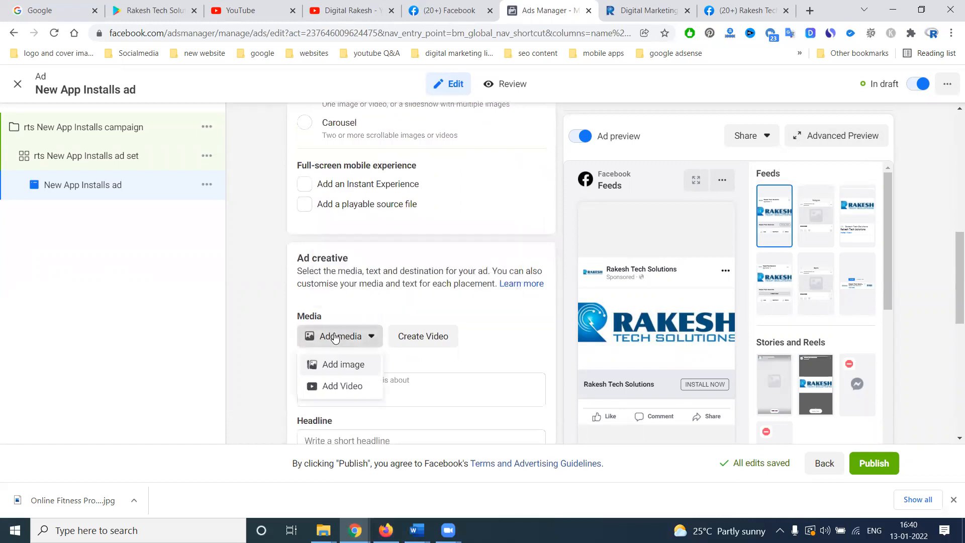
click(332, 363)
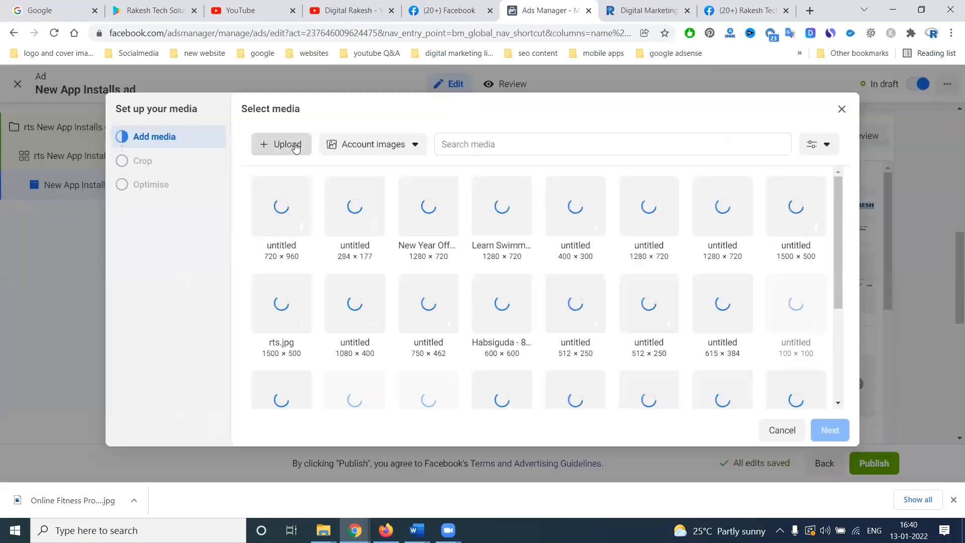
click(296, 146)
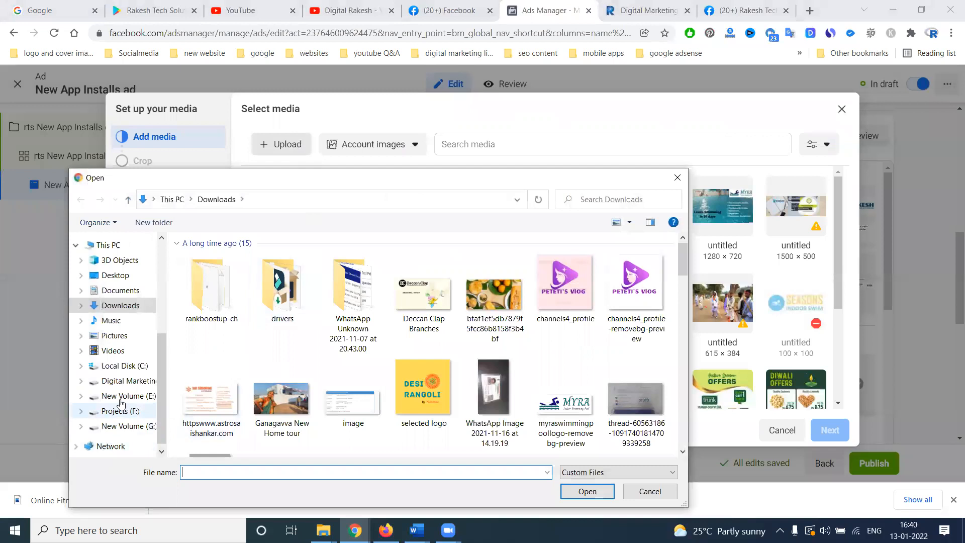
click(126, 381)
scroll(224, 352, down, 1)
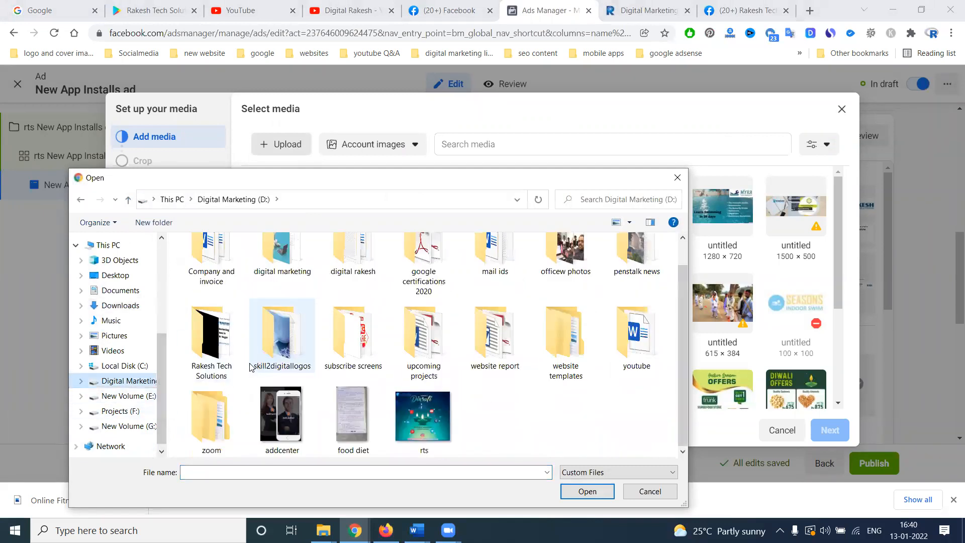
double_click(224, 337)
scroll(492, 350, down, 2)
scroll(492, 350, down, 2)
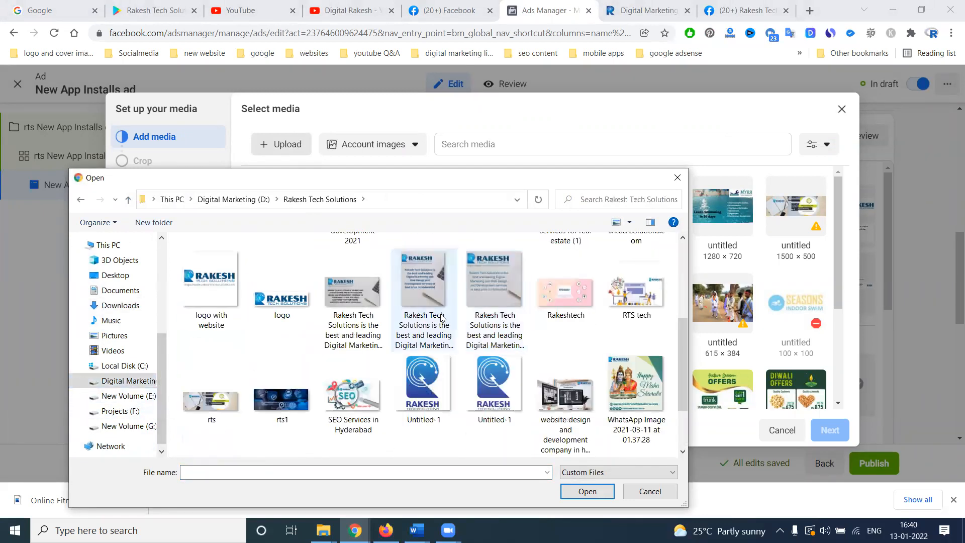
double_click(225, 402)
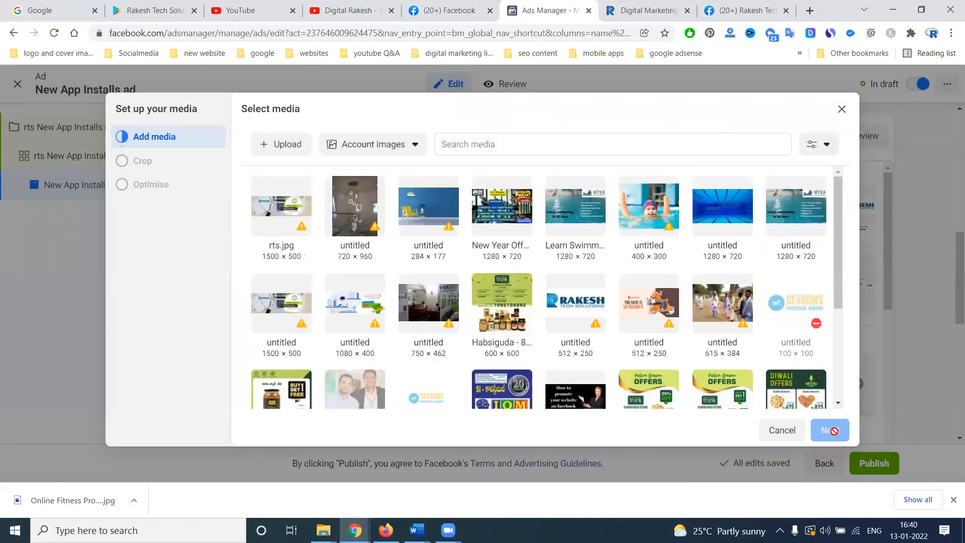
mouse_move(303, 230)
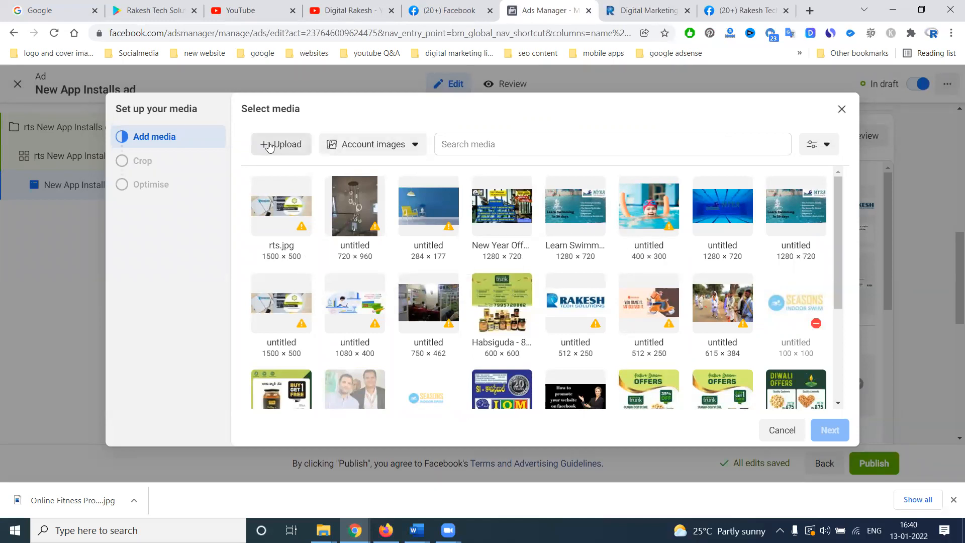
Step: Open Canva in a new tab, create a blank custom design of 600 × 600 px, and close that design
click(809, 11)
text(ca)
key(Return)
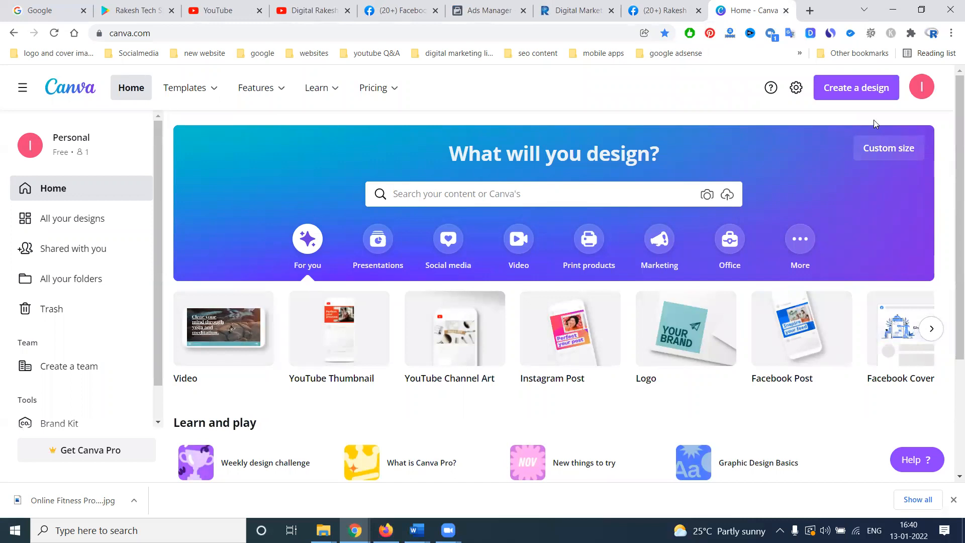
click(887, 150)
text(600)
key(Tab)
text(600)
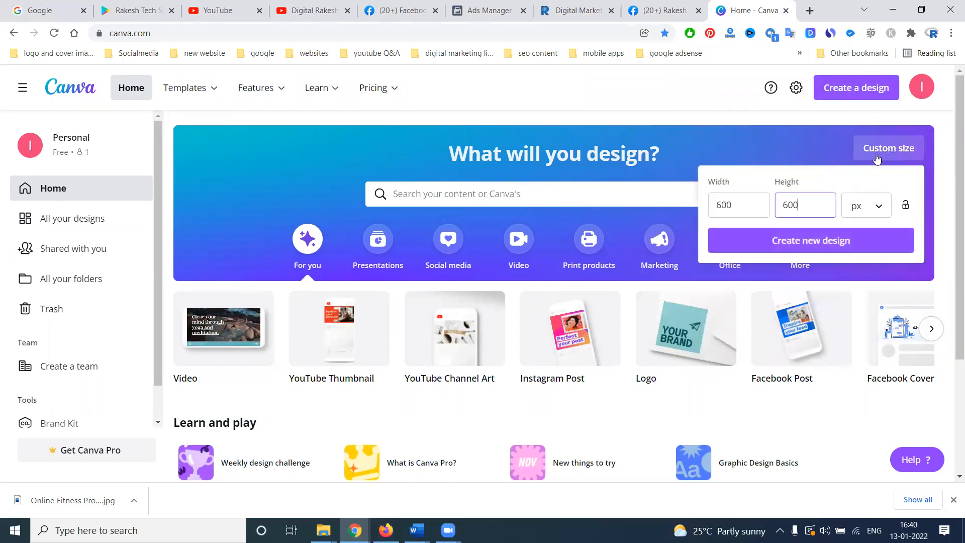
click(806, 244)
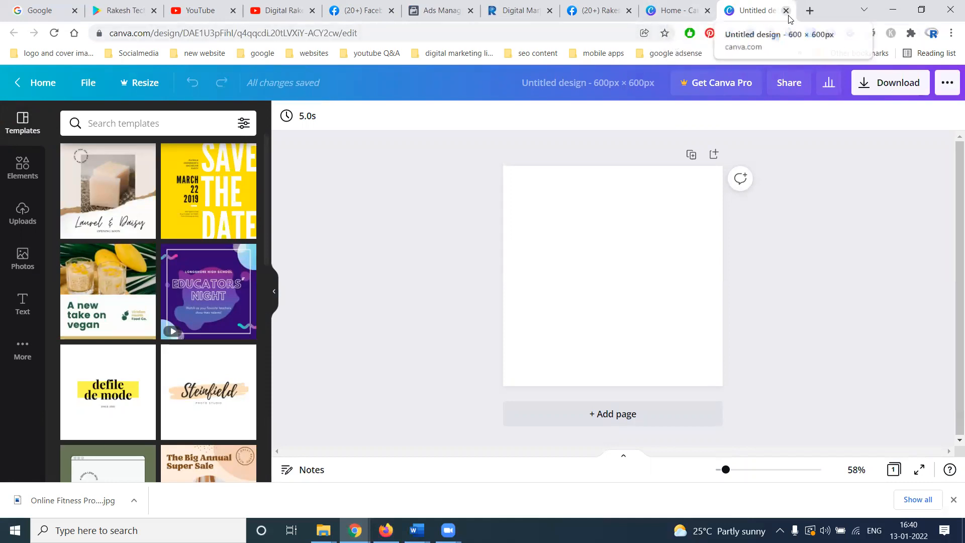
click(786, 10)
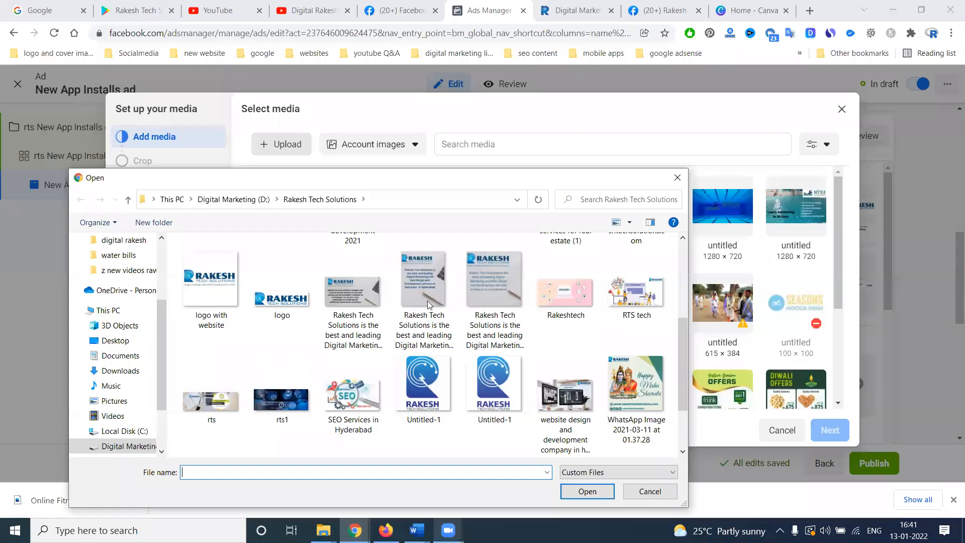
Step: Upload the 600 × 750 Rakesh Tech Solutions image as the ad's media, keeping the original crops and leaving enhancements off
double_click(427, 300)
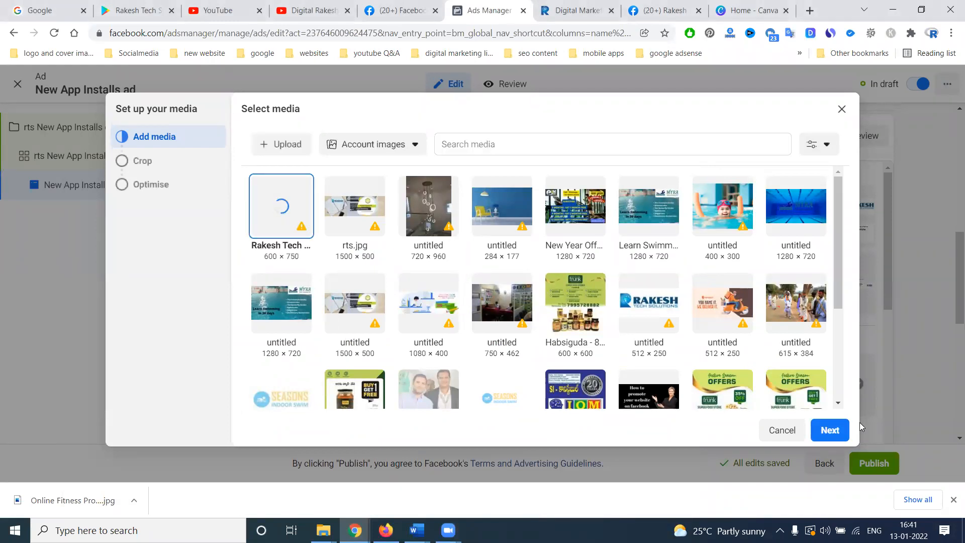
mouse_move(299, 232)
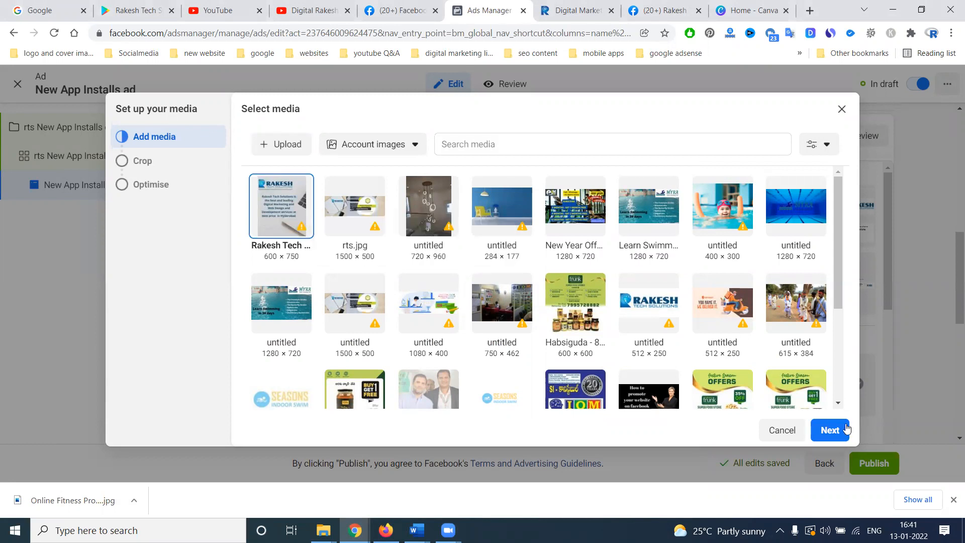
click(829, 429)
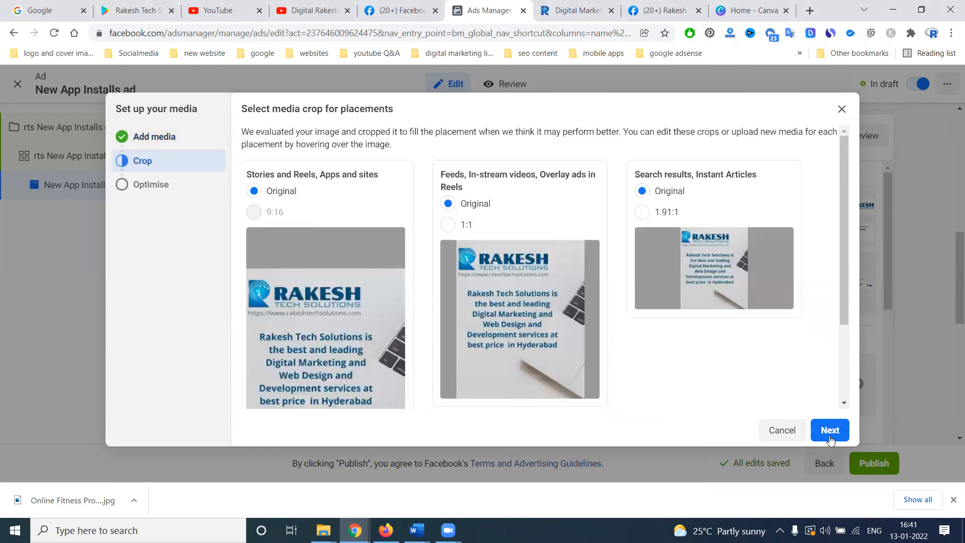
click(830, 436)
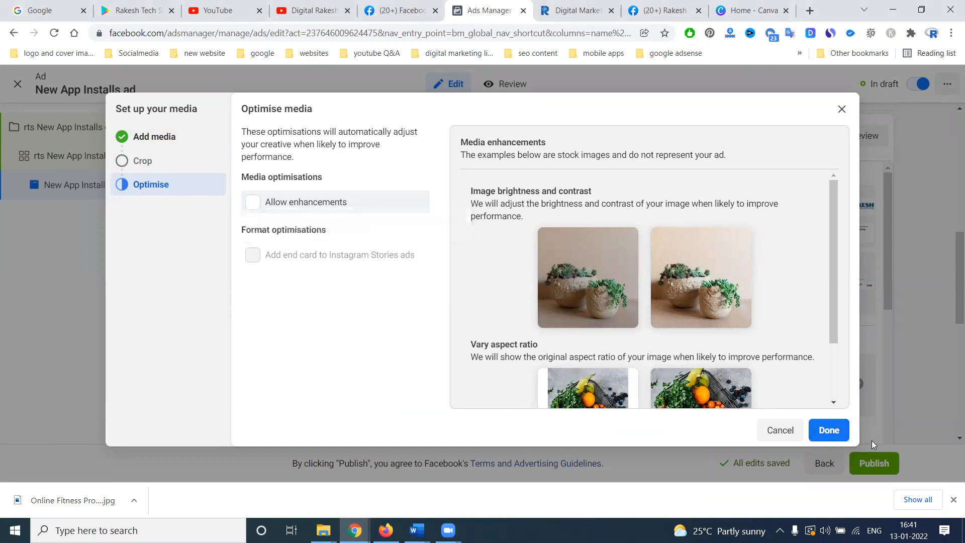
click(836, 432)
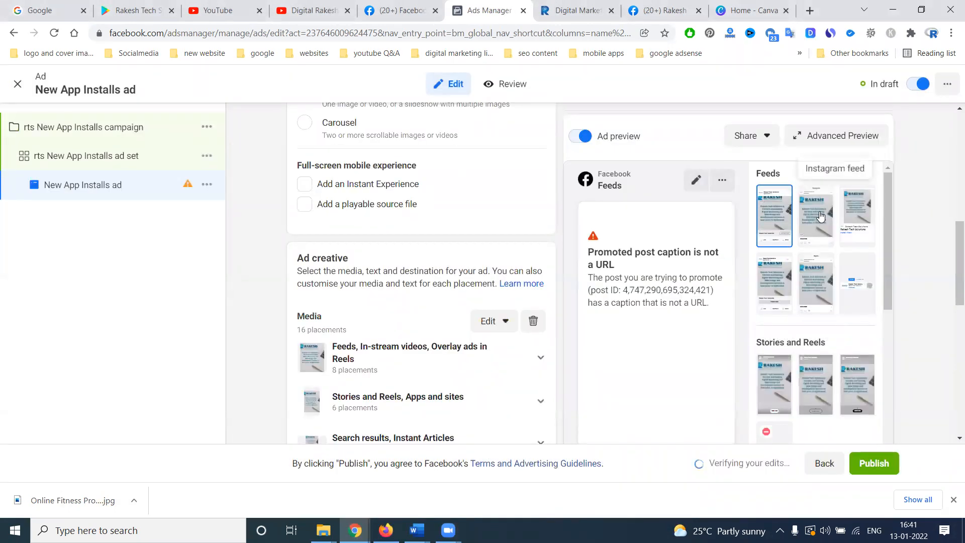
scroll(286, 324, down, 2)
scroll(294, 323, down, 2)
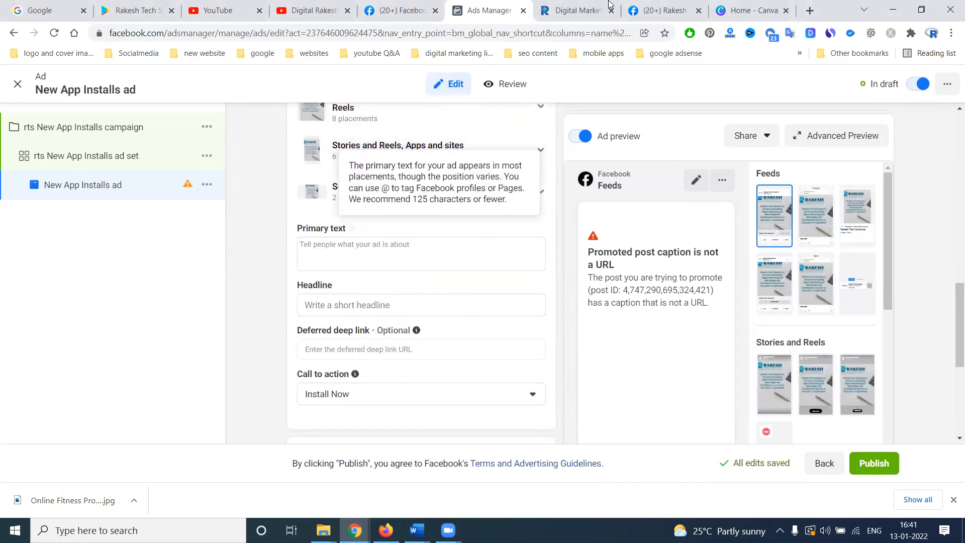
Step: Switch to the Rakesh Tech Solutions website and copy the opening sentence of its welcome text, up to "in Hyderabad"
click(555, 9)
scroll(329, 248, up, 20)
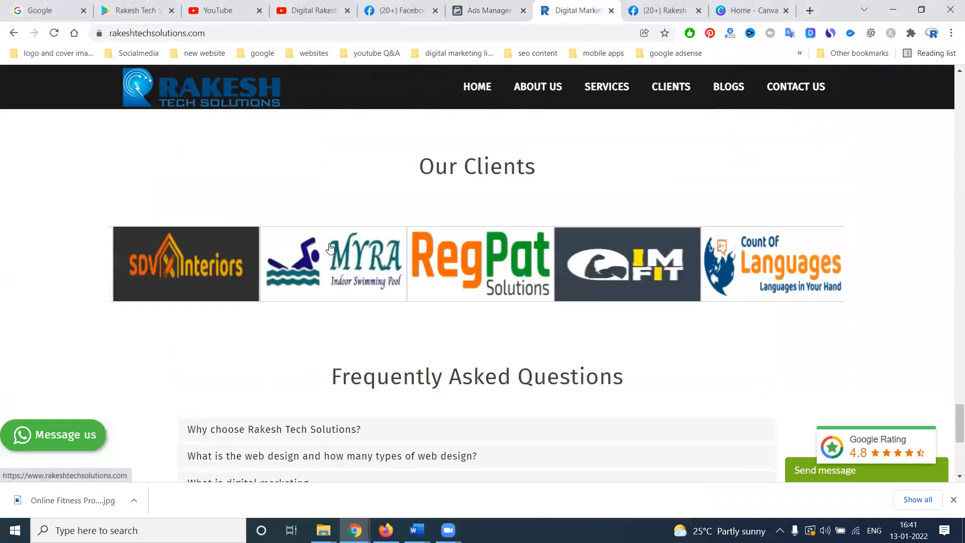
scroll(330, 248, up, 15)
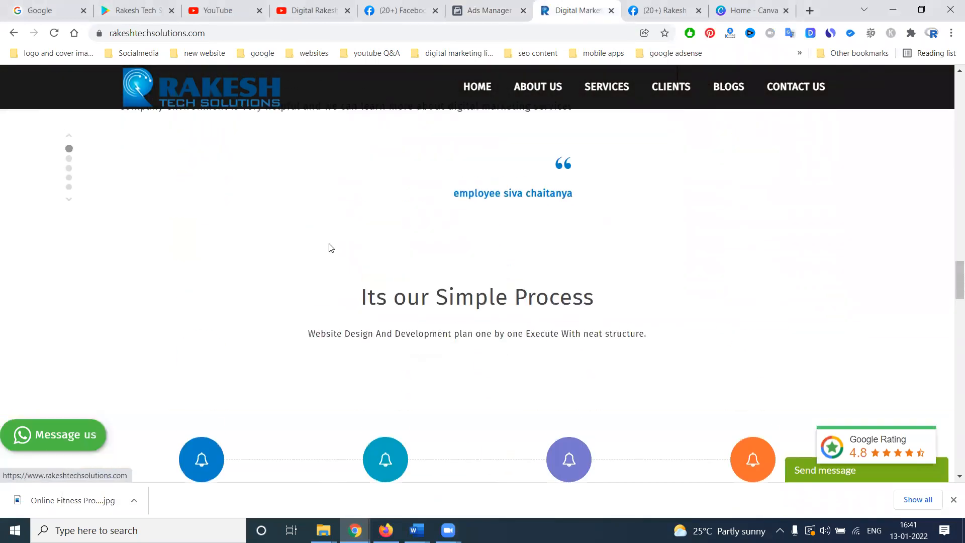
scroll(329, 247, up, 15)
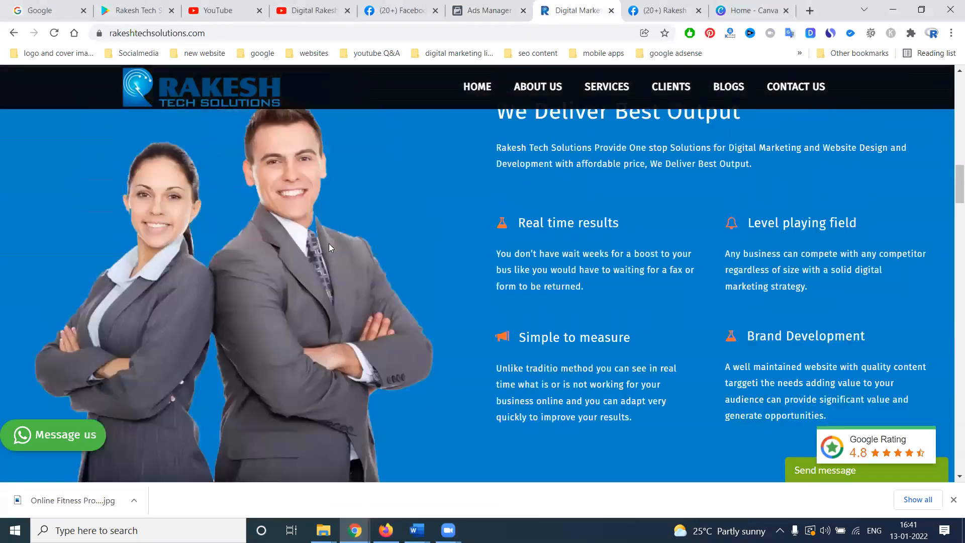
scroll(329, 248, up, 1)
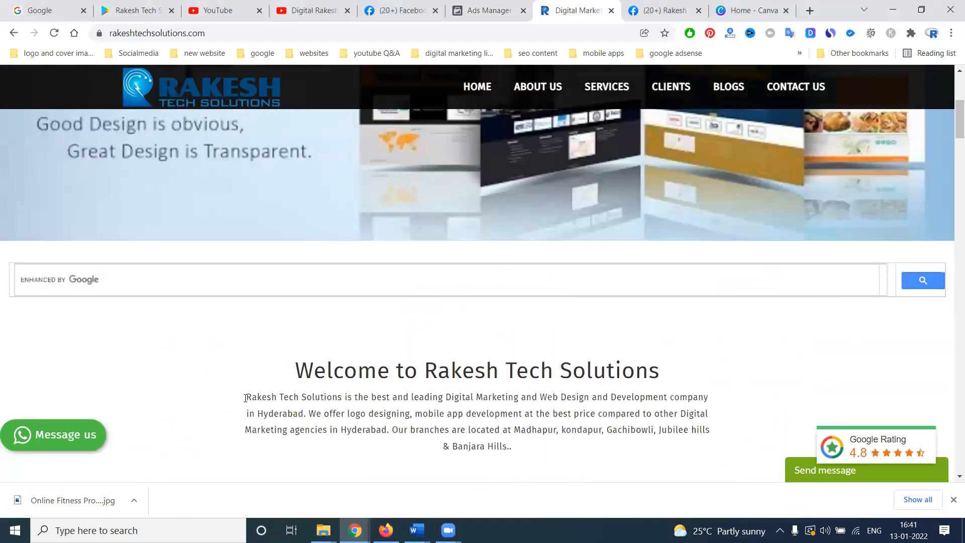
drag(246, 397, 300, 415)
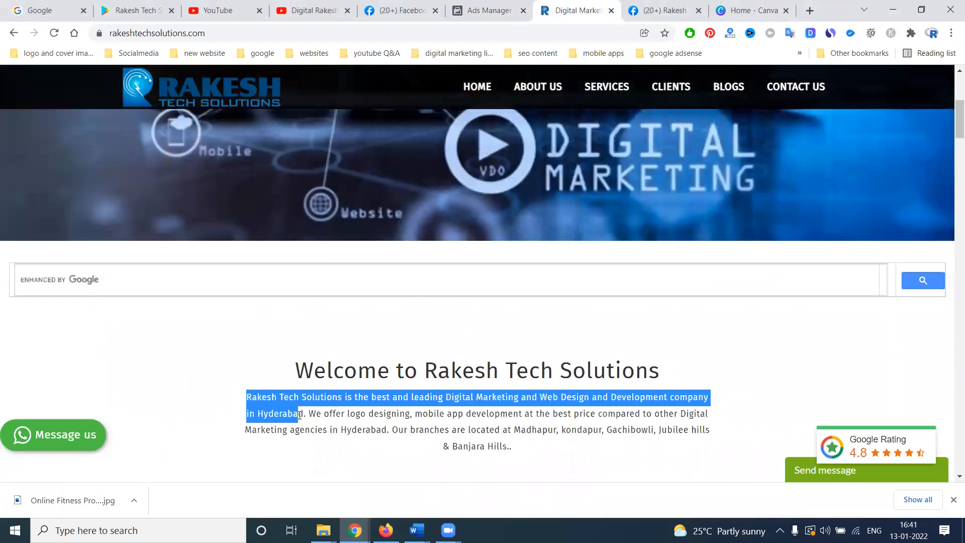
Step: In Ads Manager, set primary text and headline to "Rakesh Tech Solutions is the best and leading Digital Marketing and Web Design and Development company in Hyderabad"
click(490, 10)
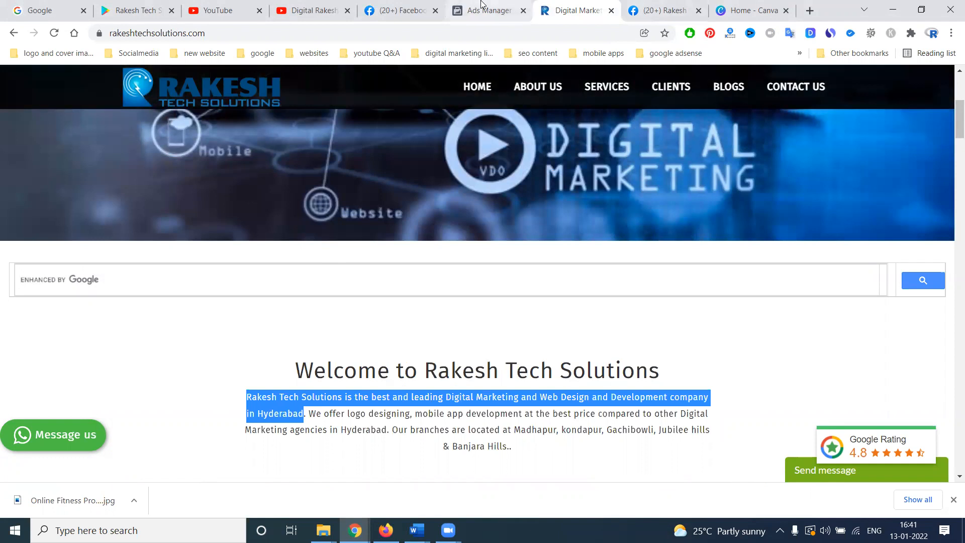
click(368, 256)
text(Rakesh Tech Solutions is the best and leading Digital Marketing and Web Design and Development company in Hyderabad)
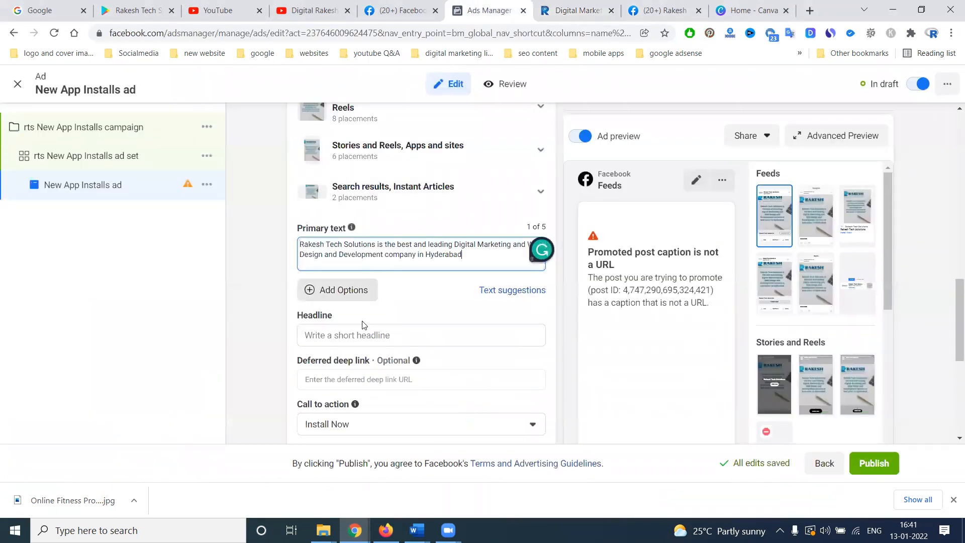
click(359, 334)
text(Rakesh Tech Solutions is the best and leading Digital Marketing and Web Design and Development company in Hyderabad)
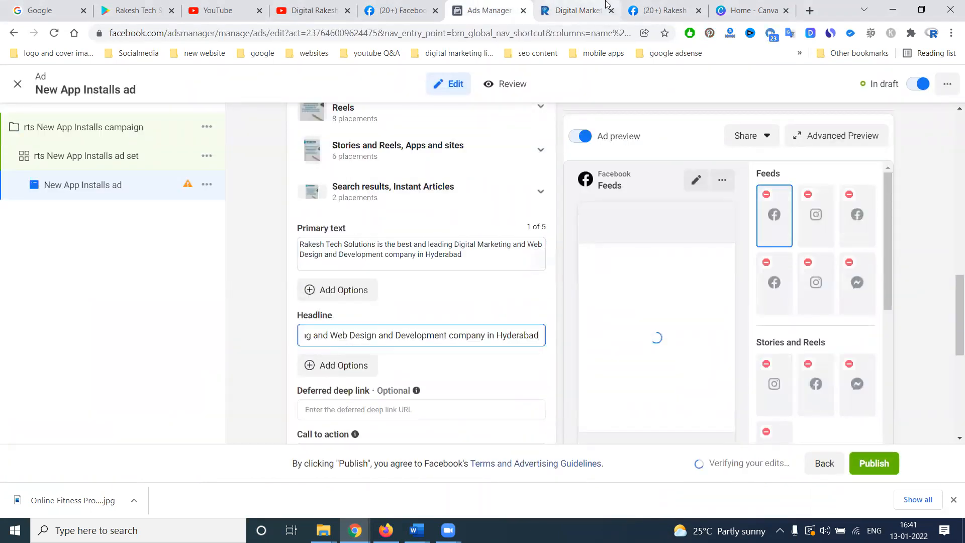
click(138, 10)
click(130, 34)
key(ctrl+c)
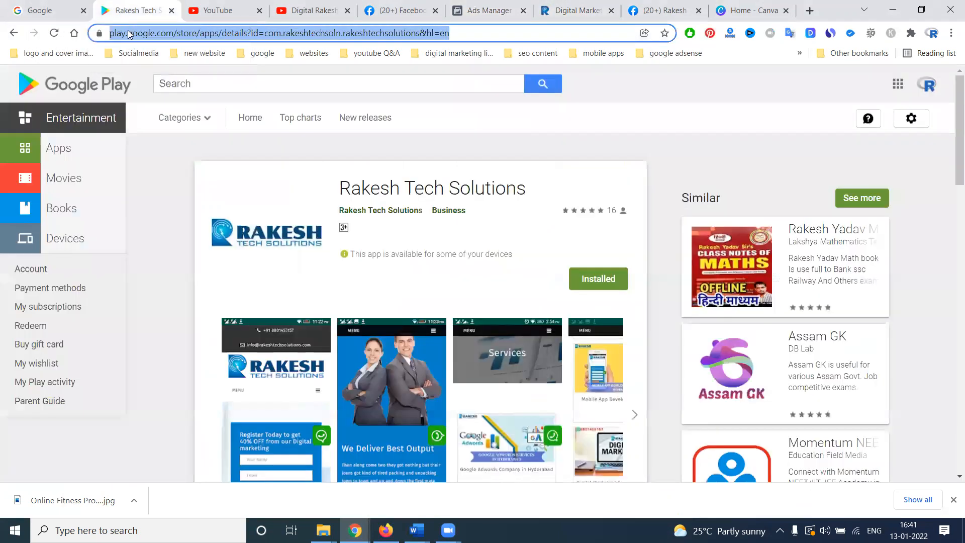
click(496, 9)
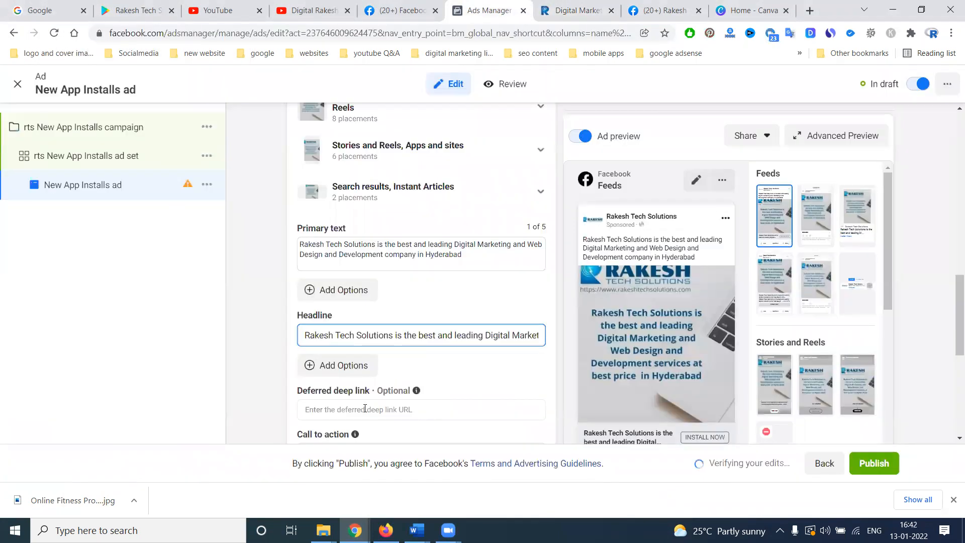
click(360, 406)
key(ctrl+v)
scroll(355, 225, down, 5)
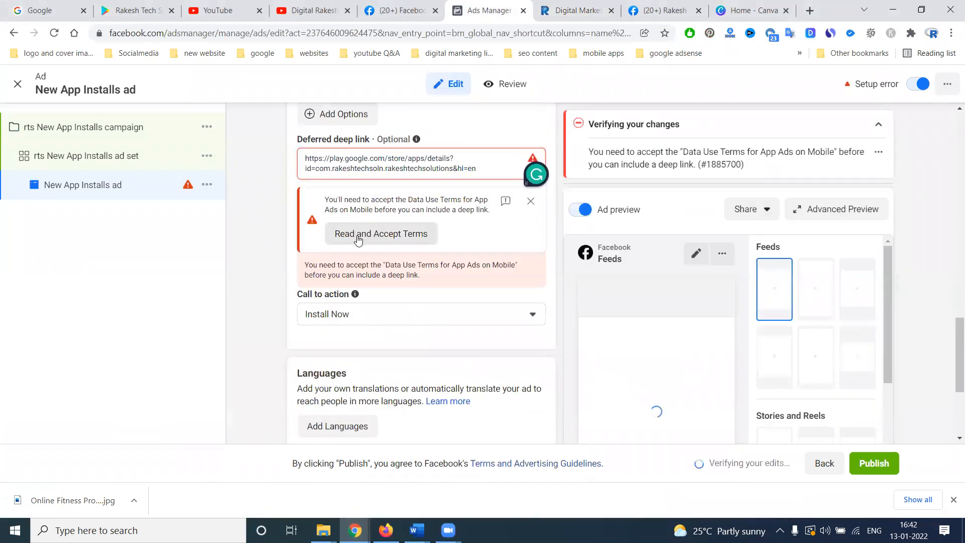
click(530, 201)
click(578, 10)
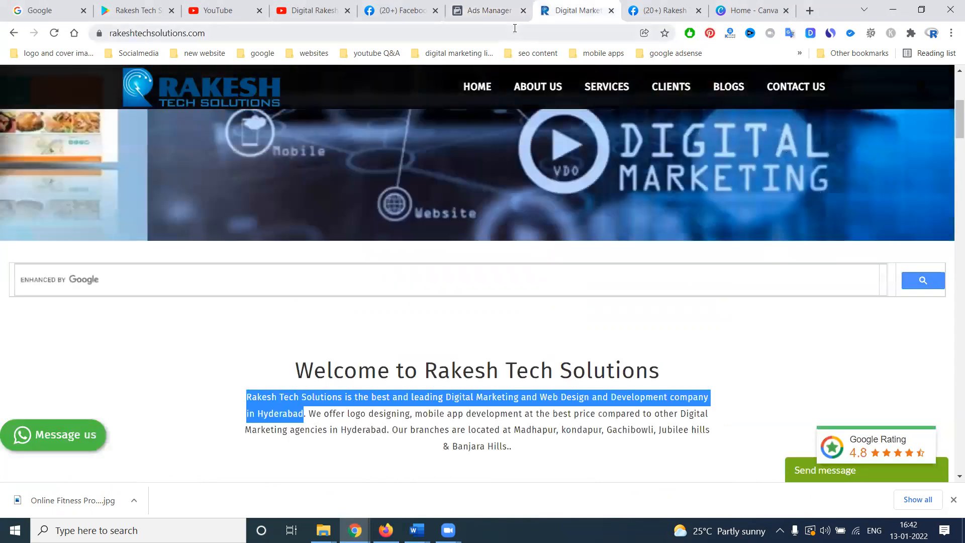
click(495, 9)
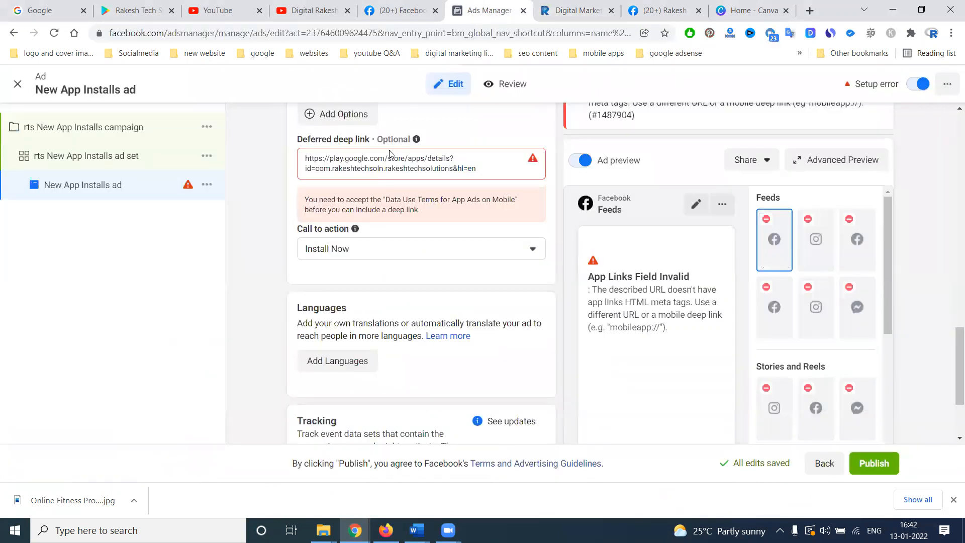
click(385, 165)
key(ctrl+a)
text(https://www.rakeshtechsolutions.com/)
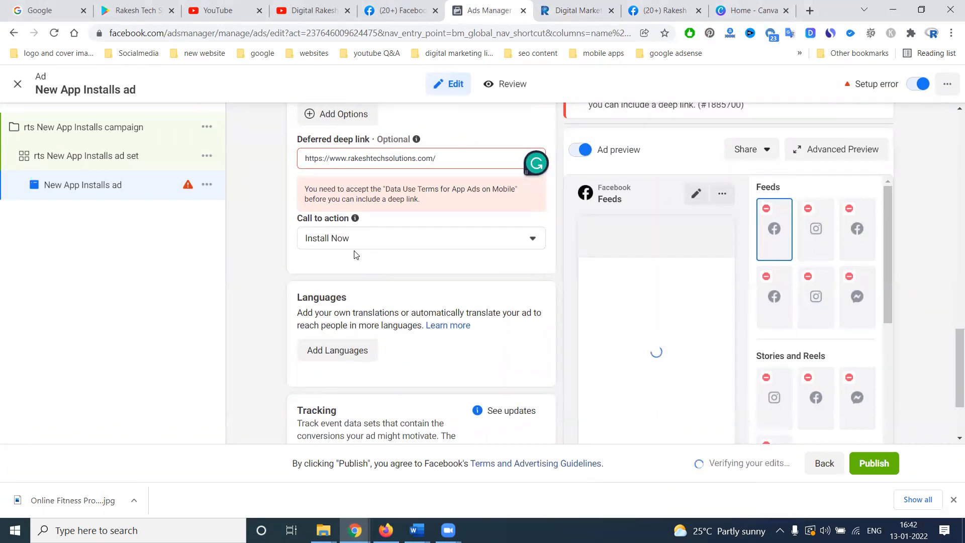
Step: Clear the website address from the ad's optional deferred deep link and leave it empty
triple_click(430, 157)
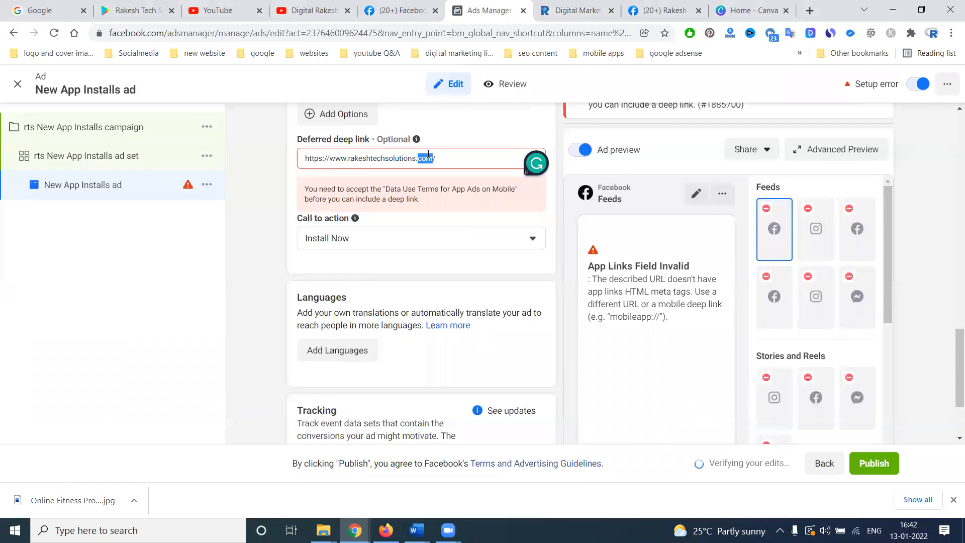
key(BackSpace)
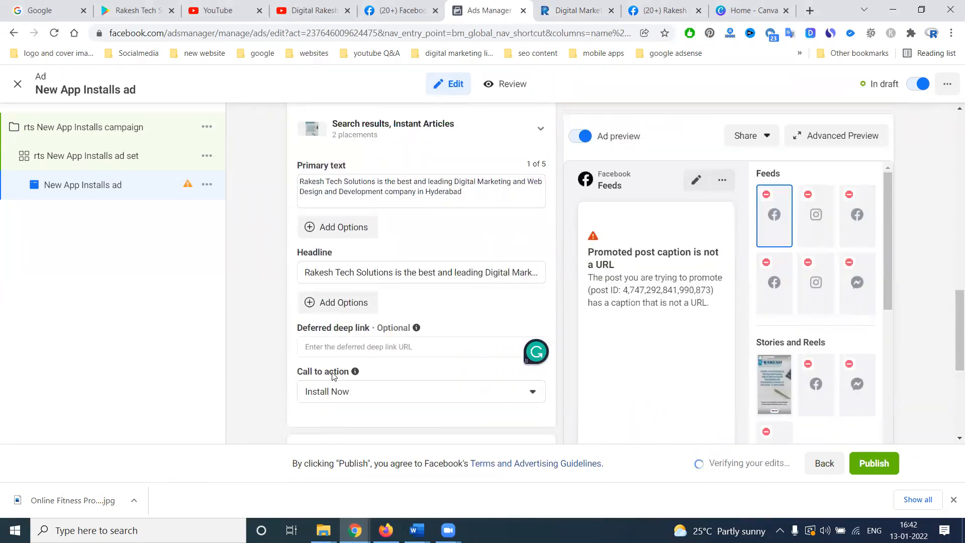
click(346, 347)
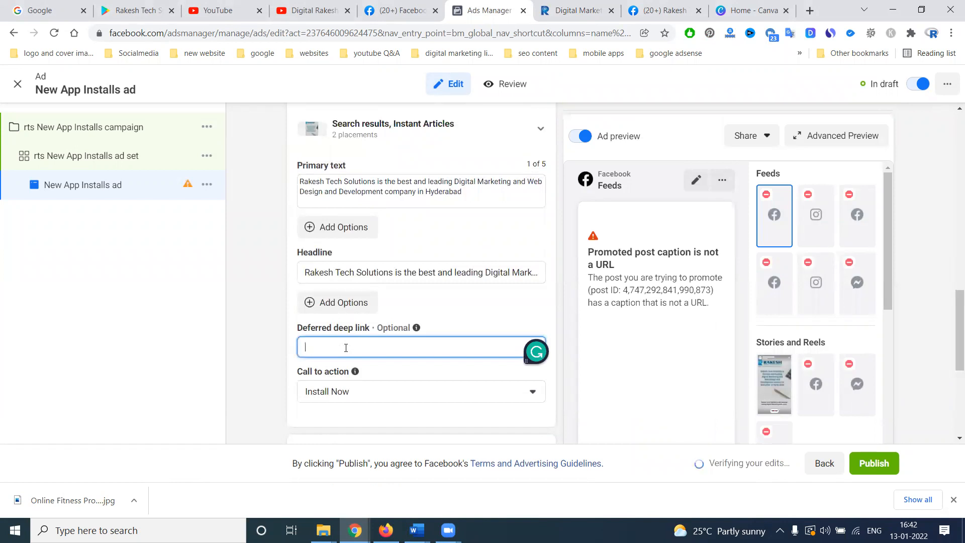
scroll(351, 355, down, 1)
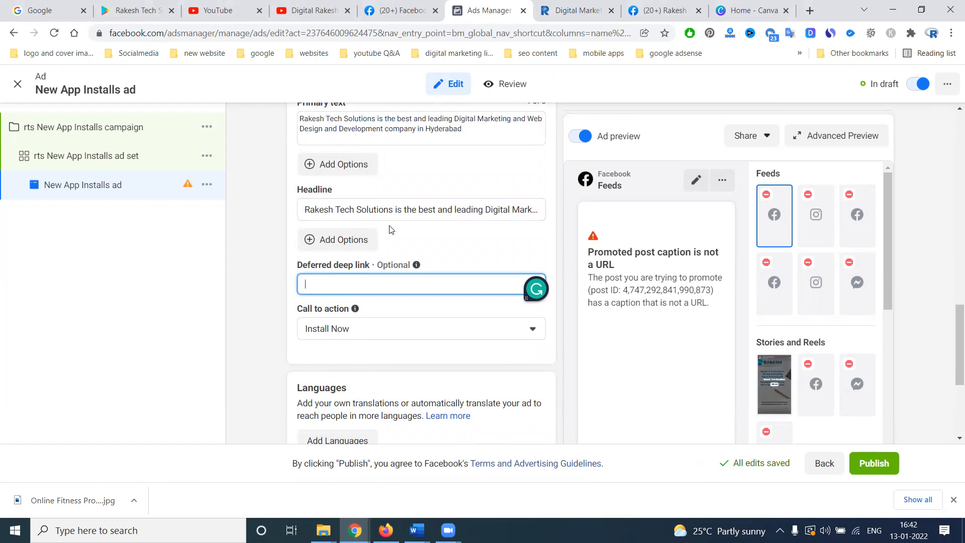
scroll(390, 229, down, 3)
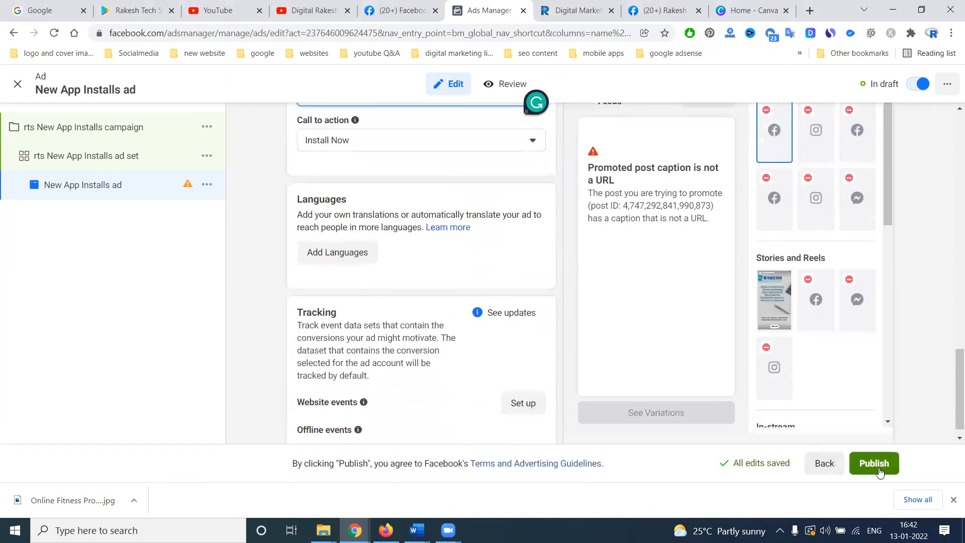